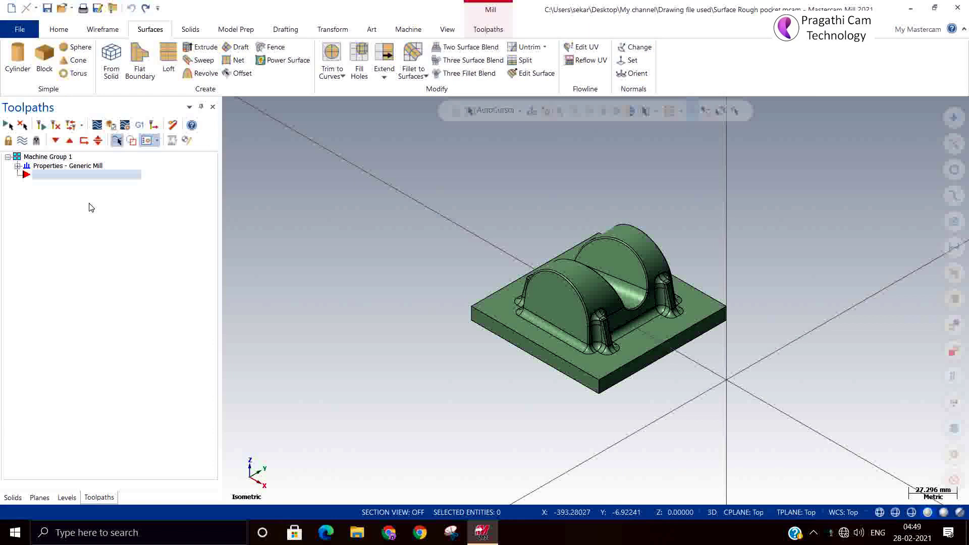
{"action": "left_click", "coordinate": [479, 29]}
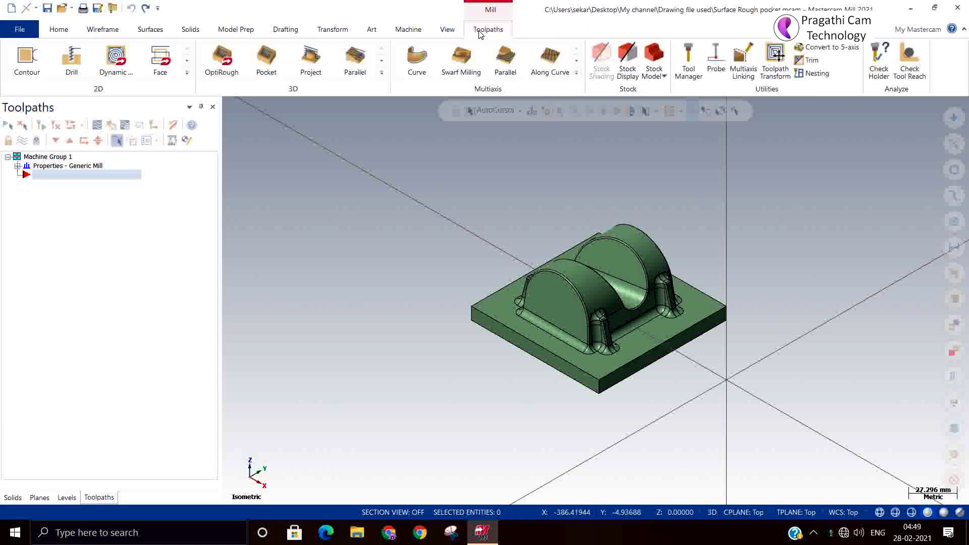
{"action": "right_click", "coordinate": [98, 234]}
{"action": "mouse_move", "coordinate": [130, 213]}
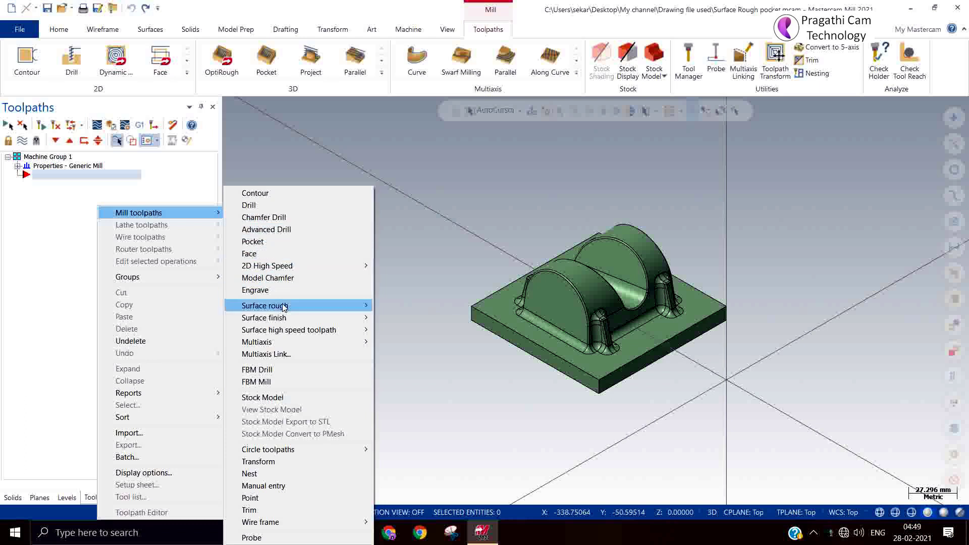
{"action": "mouse_move", "coordinate": [284, 307]}
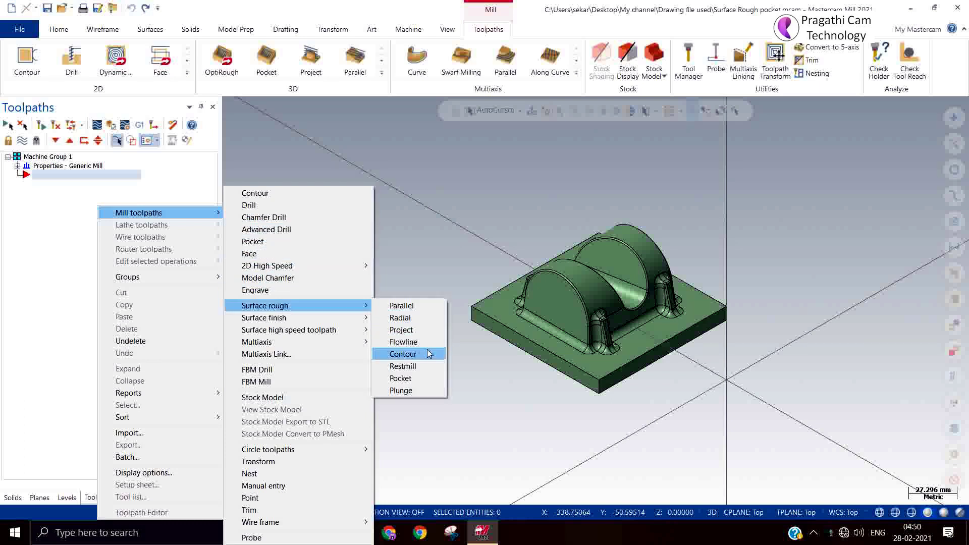
{"action": "left_click", "coordinate": [323, 307]}
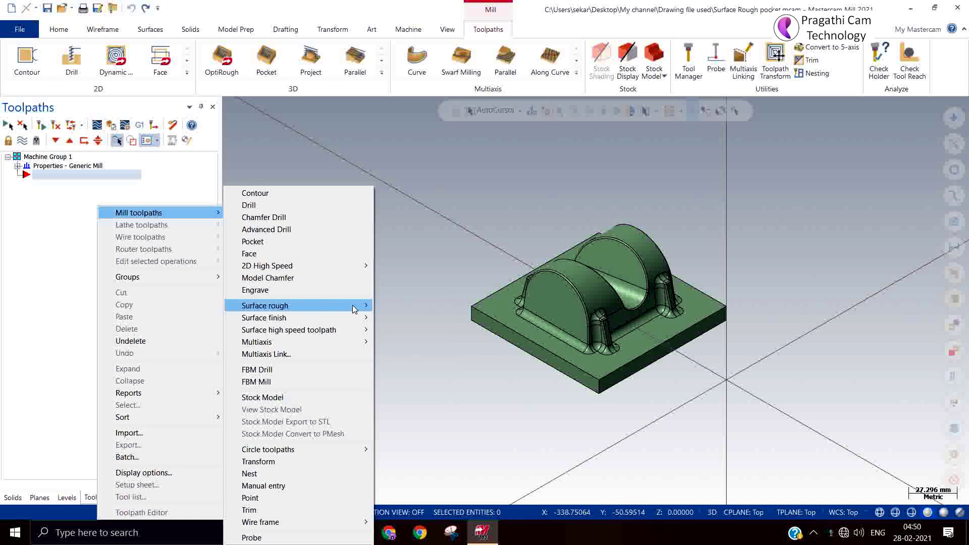
{"action": "mouse_move", "coordinate": [356, 306]}
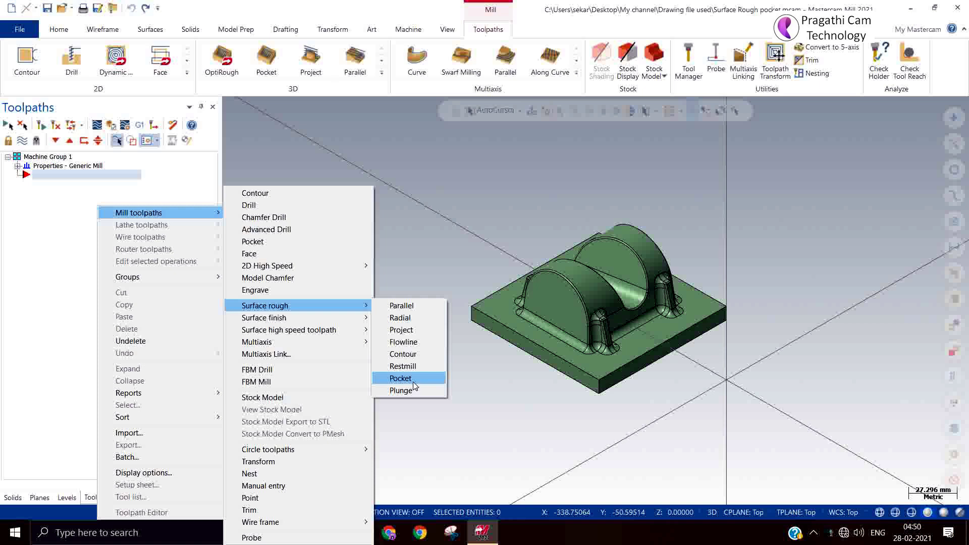
{"action": "left_click", "coordinate": [431, 282]}
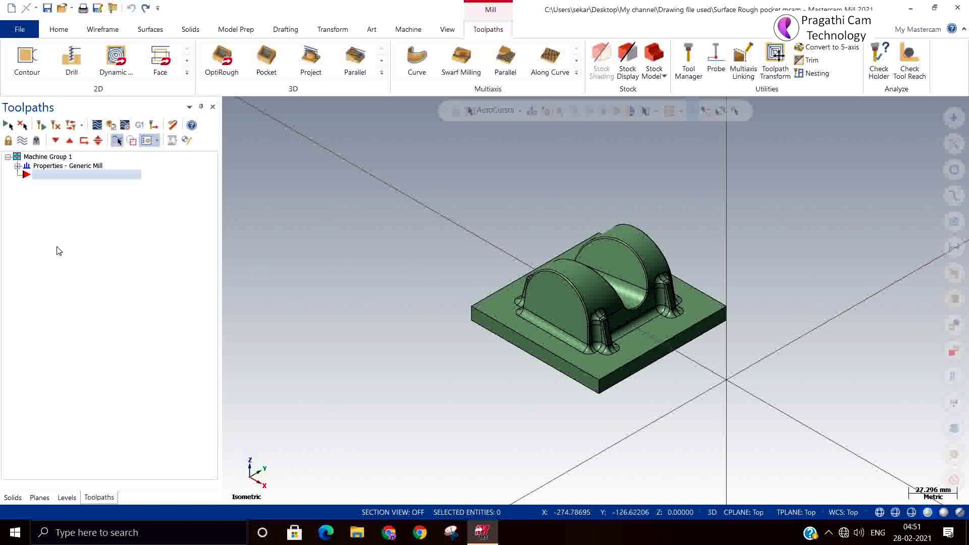
{"action": "right_click", "coordinate": [411, 223]}
{"action": "left_click", "coordinate": [452, 340]}
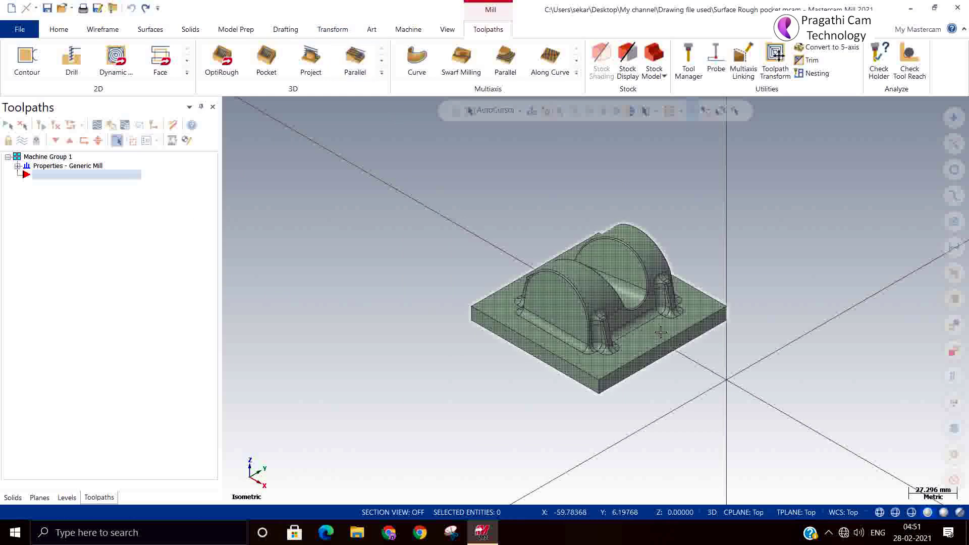
- Start a wireframe bounding box on the saddle solid and enter sizes X 110, Y 110, Z 50
{"action": "middle_click_drag", "start_coordinate": [733, 331], "coordinate": [686, 364]}
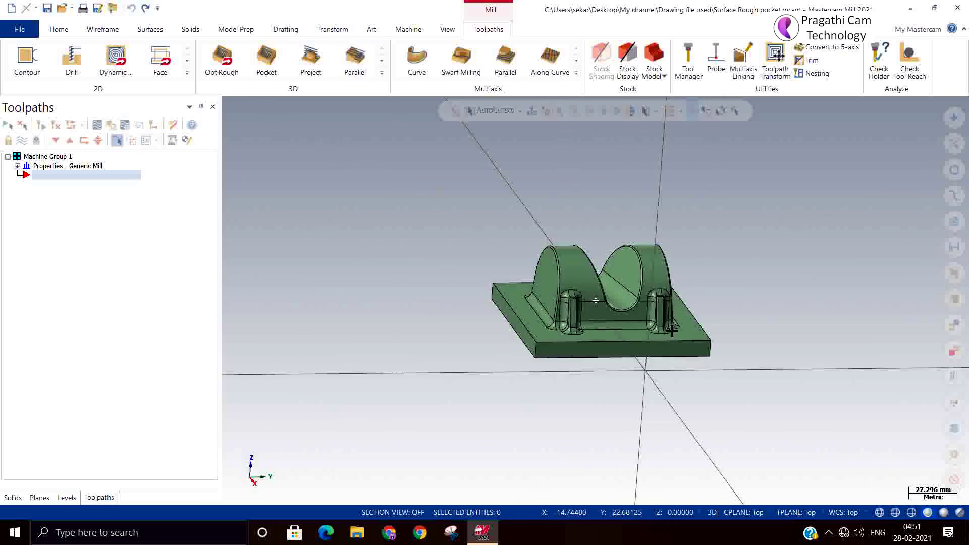
{"action": "left_click", "coordinate": [102, 29]}
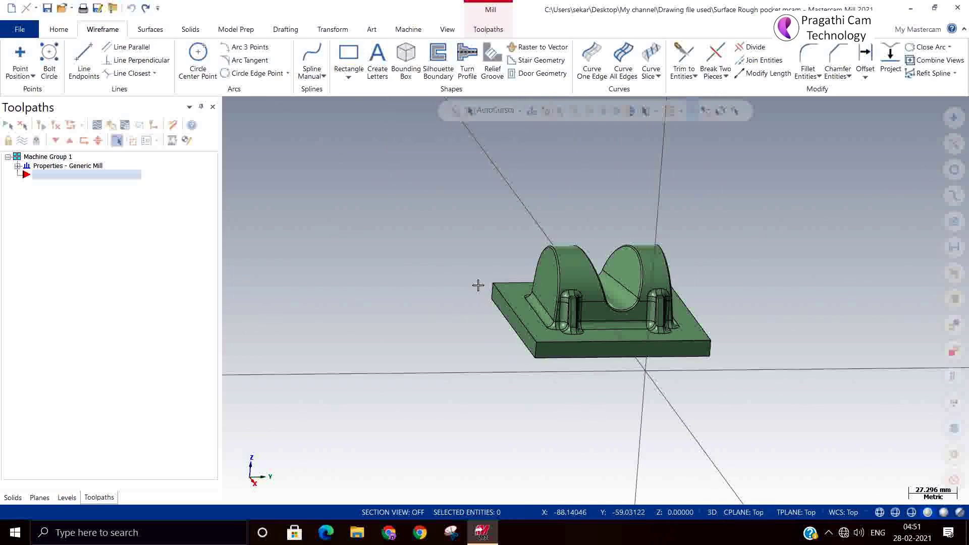
{"action": "left_click", "coordinate": [405, 55]}
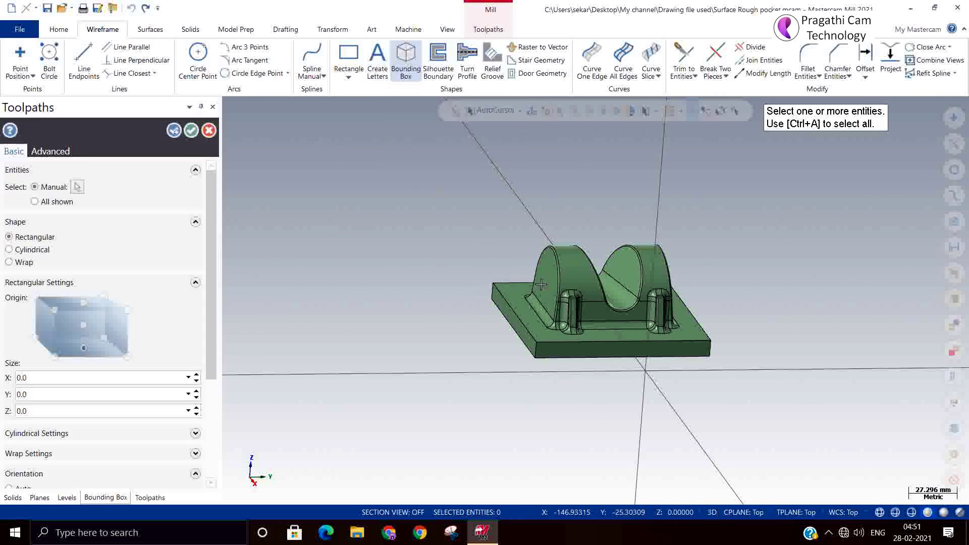
{"action": "left_click", "coordinate": [553, 138]}
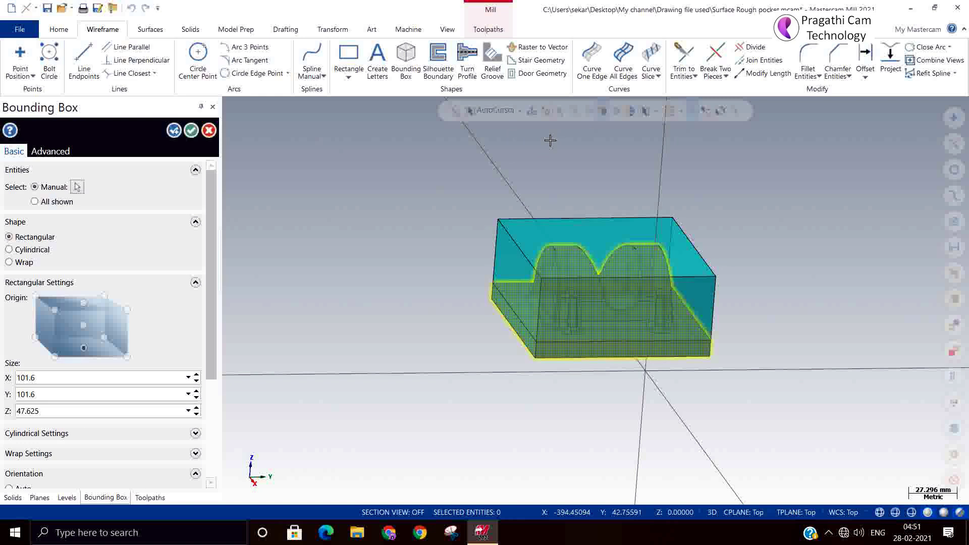
{"action": "double_click", "coordinate": [46, 377]}
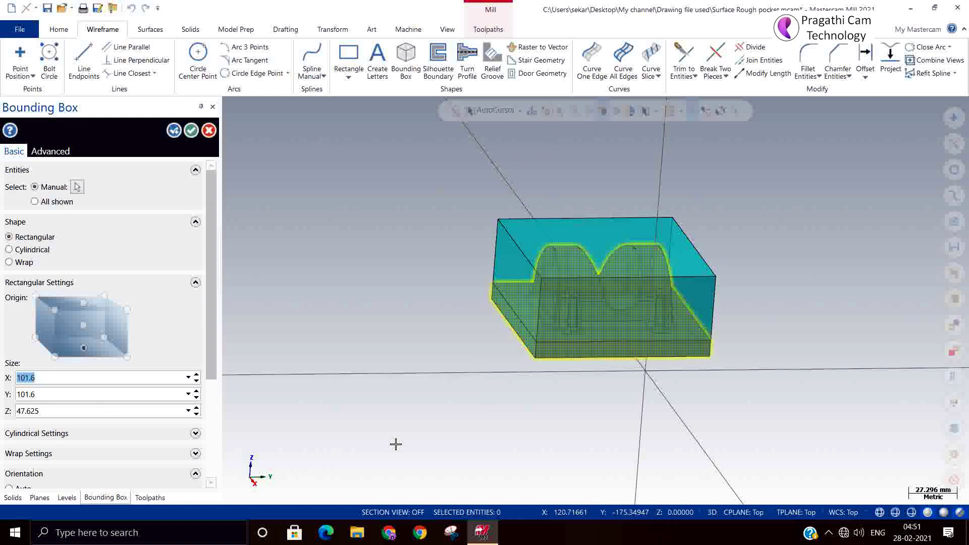
{"action": "type", "text": "110"}
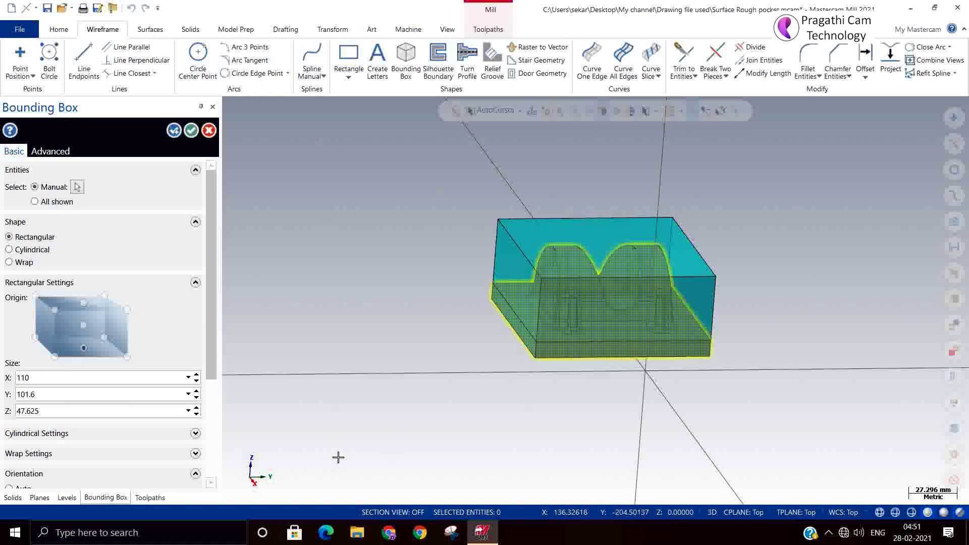
{"action": "double_click", "coordinate": [40, 396]}
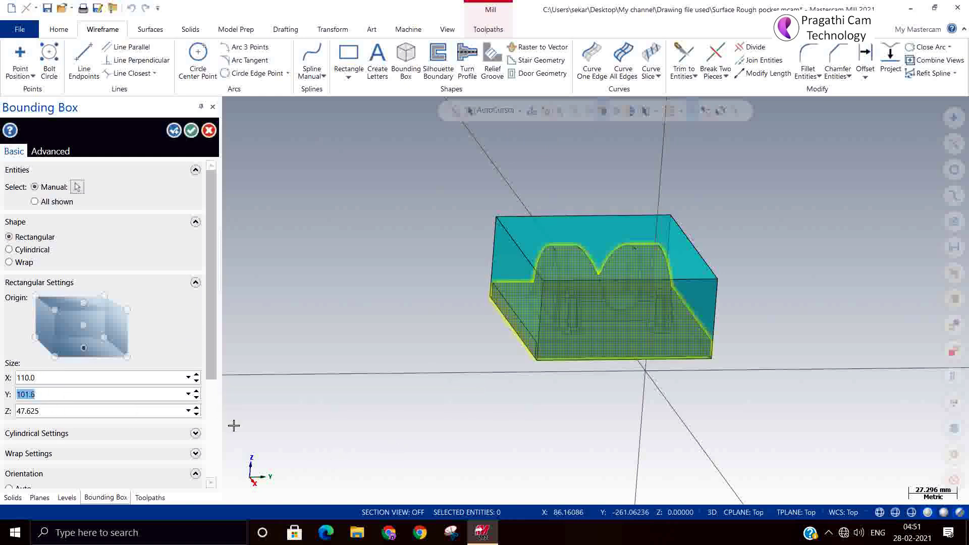
{"action": "type", "text": "110"}
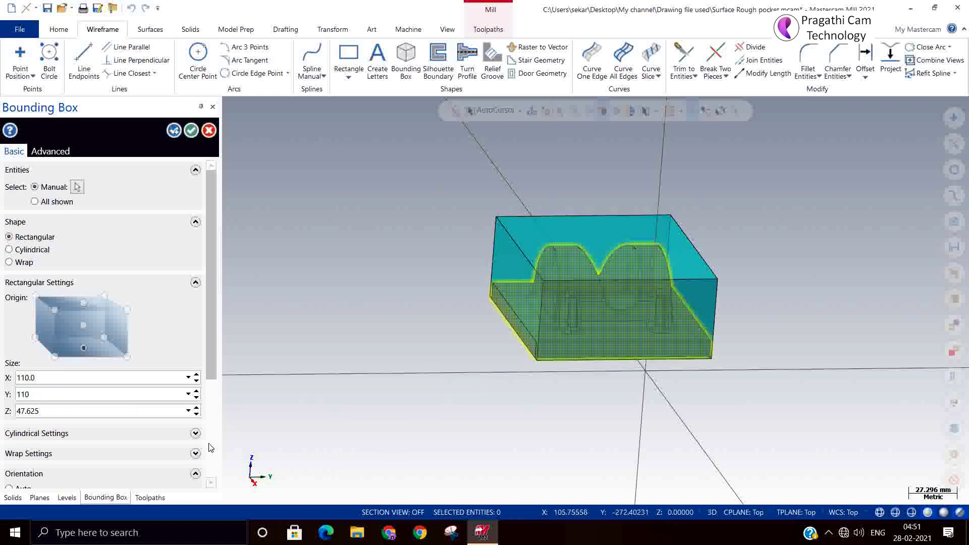
{"action": "double_click", "coordinate": [52, 411]}
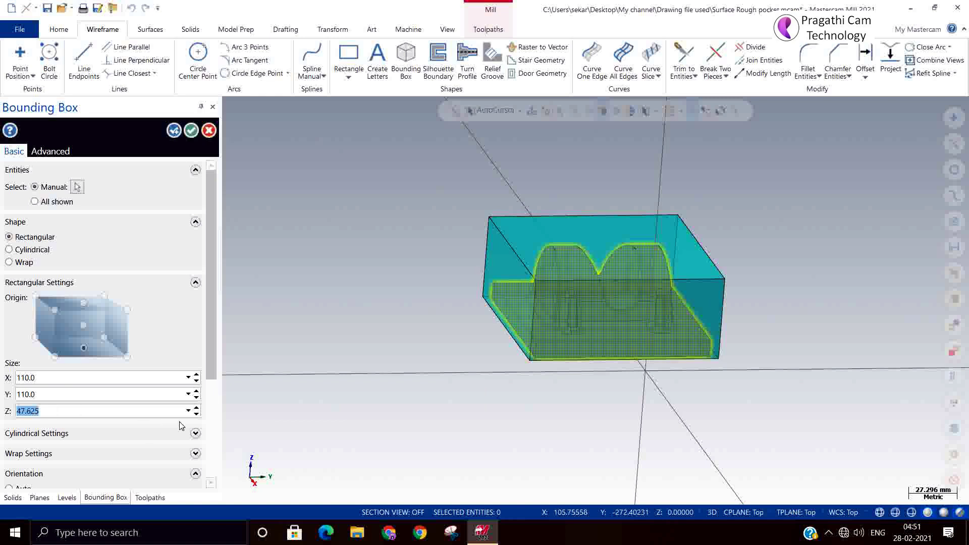
{"action": "type", "text": "50"}
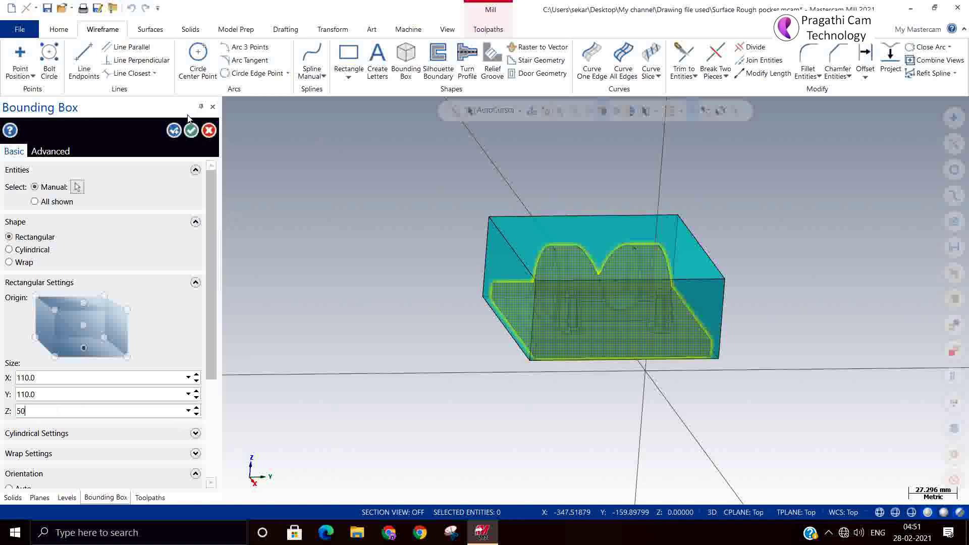
- Create the bounding box and give all its lines a heavier line width
{"action": "left_click", "coordinate": [191, 131]}
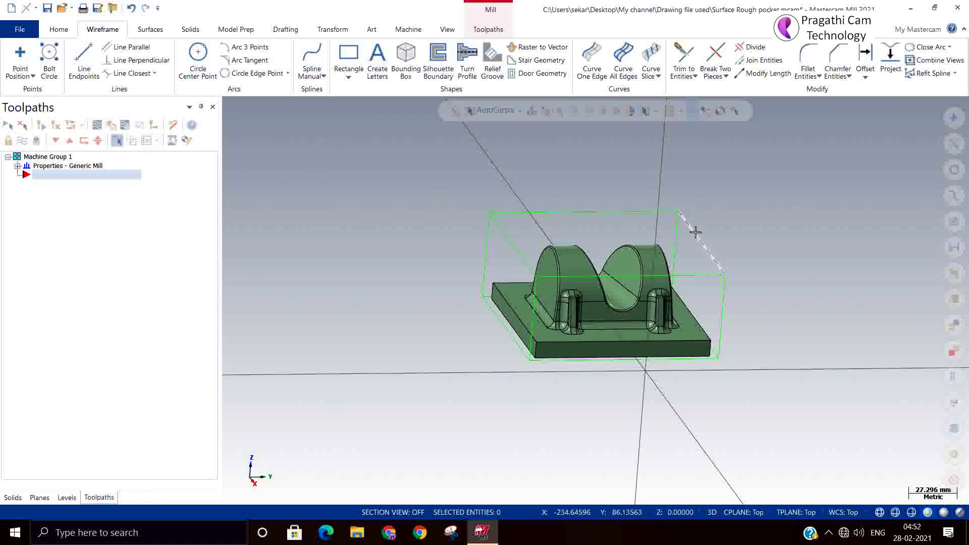
{"action": "right_click", "coordinate": [771, 168]}
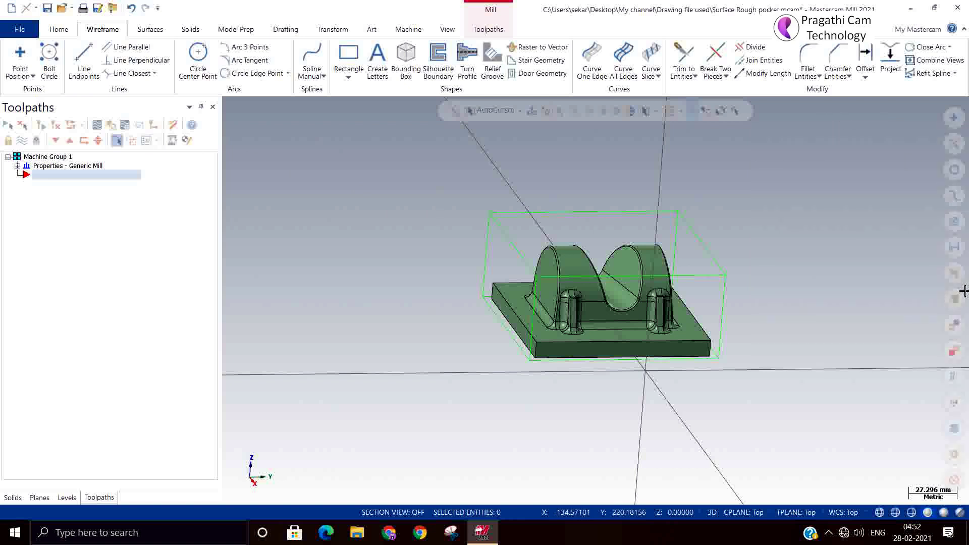
{"action": "left_click", "coordinate": [955, 221]}
{"action": "right_click", "coordinate": [768, 184]}
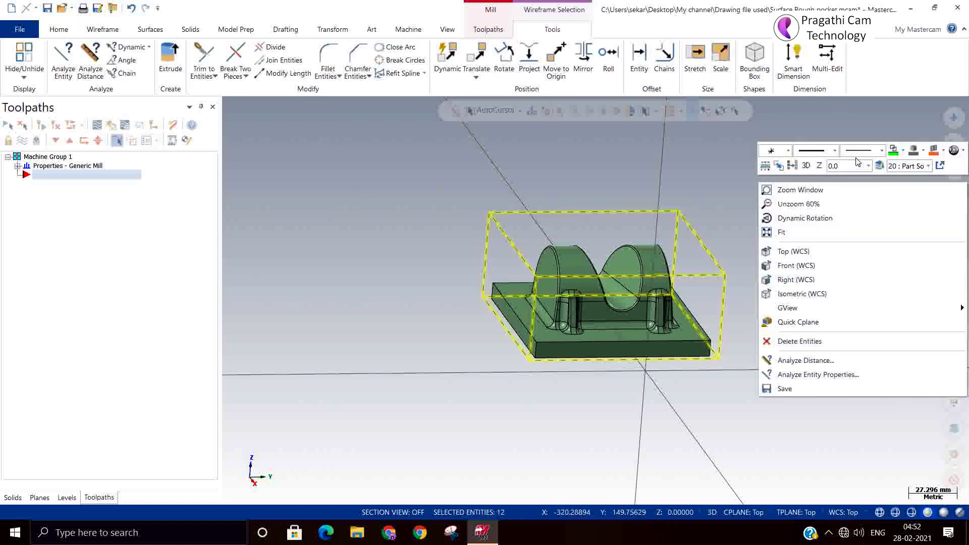
{"action": "left_click", "coordinate": [883, 151]}
{"action": "left_click", "coordinate": [863, 176]}
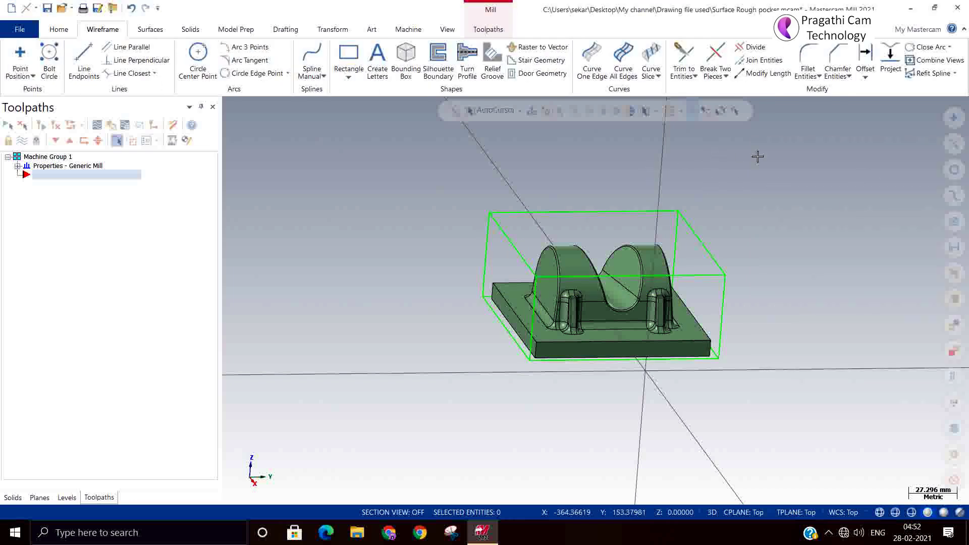
- Color the bounding box lines blue and return to the isometric view
{"action": "left_click", "coordinate": [954, 222]}
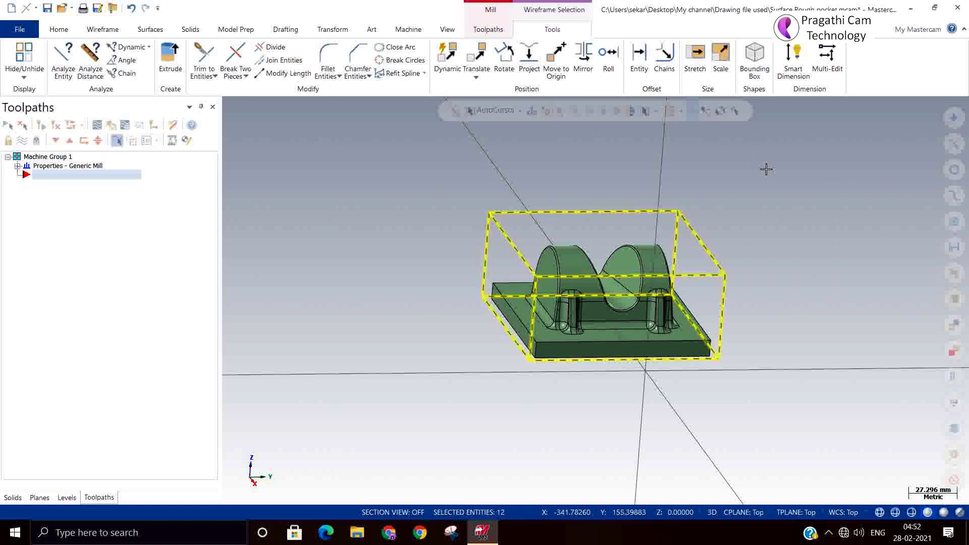
{"action": "right_click", "coordinate": [765, 169]}
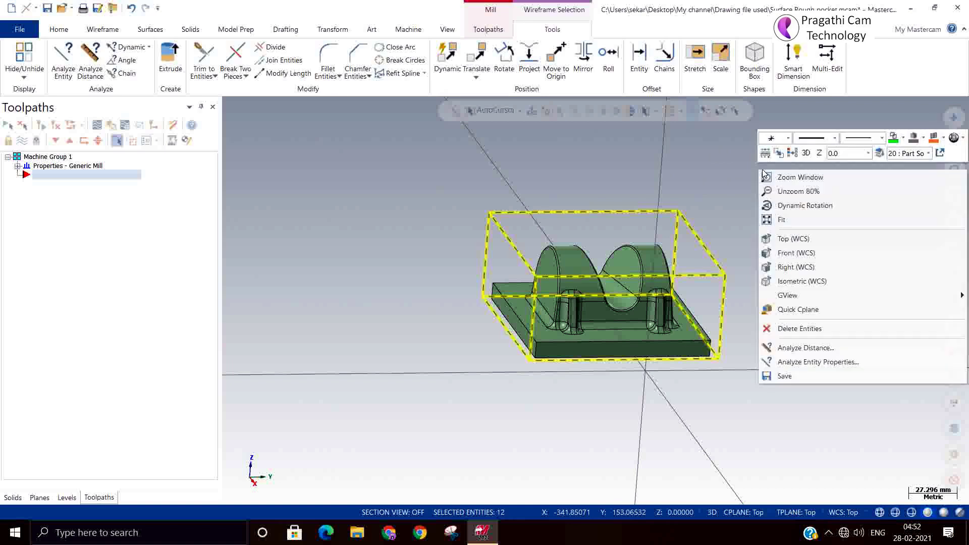
{"action": "left_click", "coordinate": [903, 138]}
{"action": "left_click", "coordinate": [884, 165]}
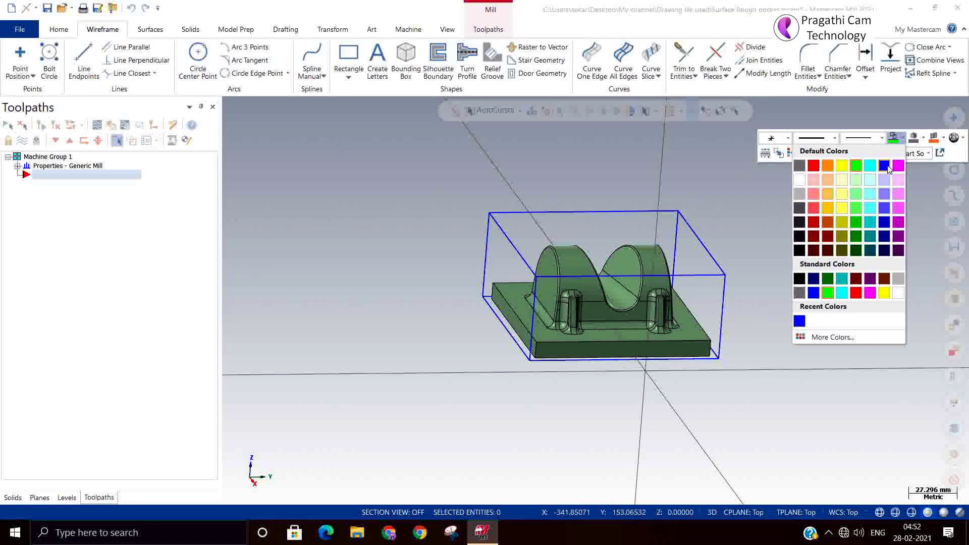
{"action": "right_click", "coordinate": [767, 168]}
{"action": "left_click", "coordinate": [810, 281]}
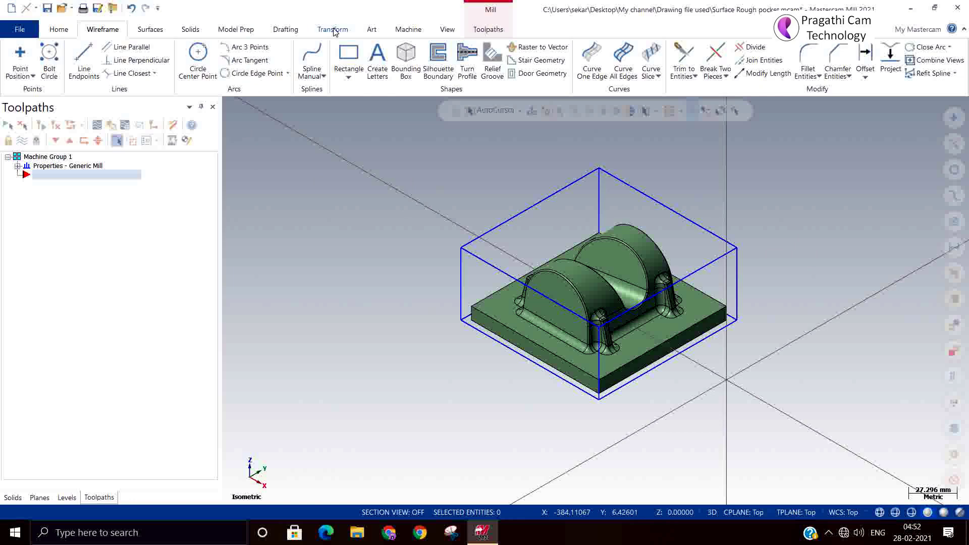
- Move the part so a picked bounding-box corner sits at the origin
{"action": "left_click", "coordinate": [332, 29]}
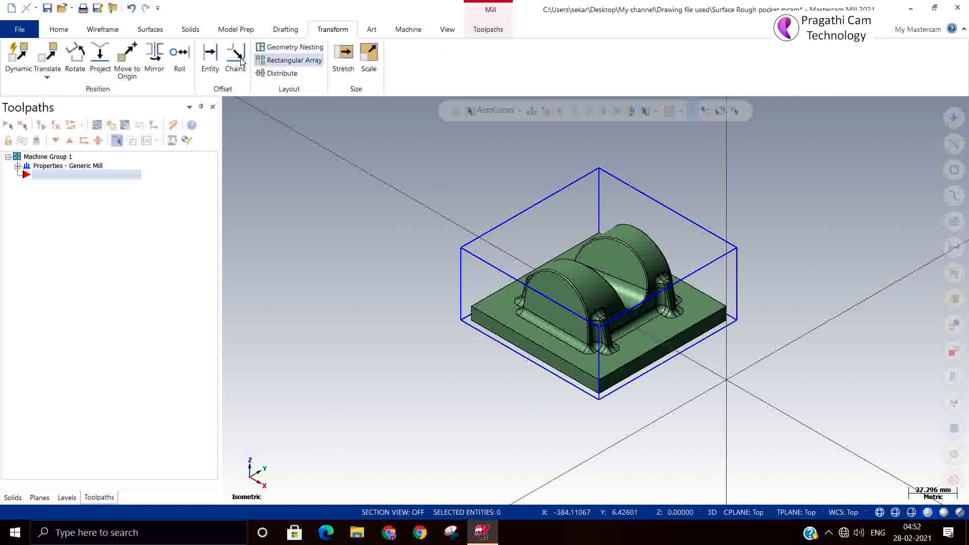
{"action": "left_click", "coordinate": [127, 63]}
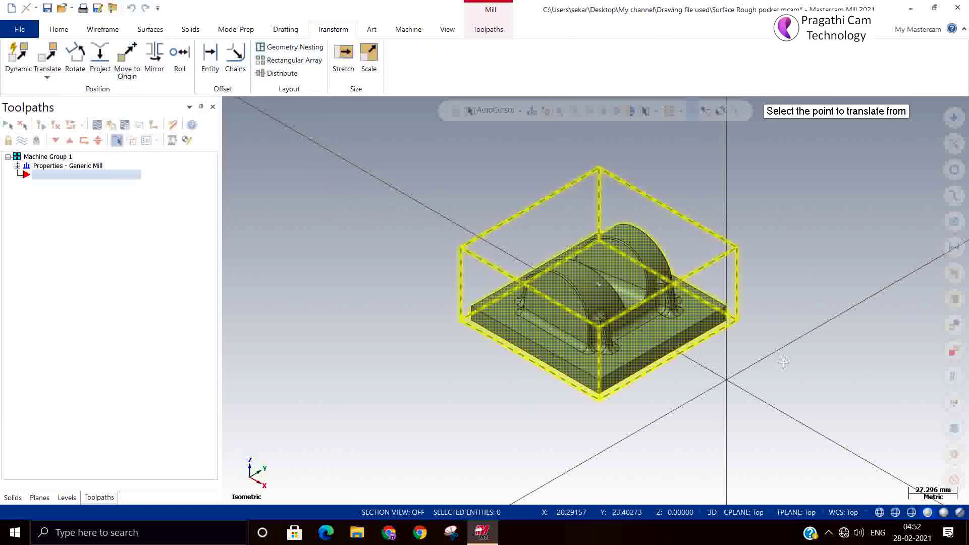
{"action": "middle_click_drag", "start_coordinate": [783, 364], "coordinate": [450, 338]}
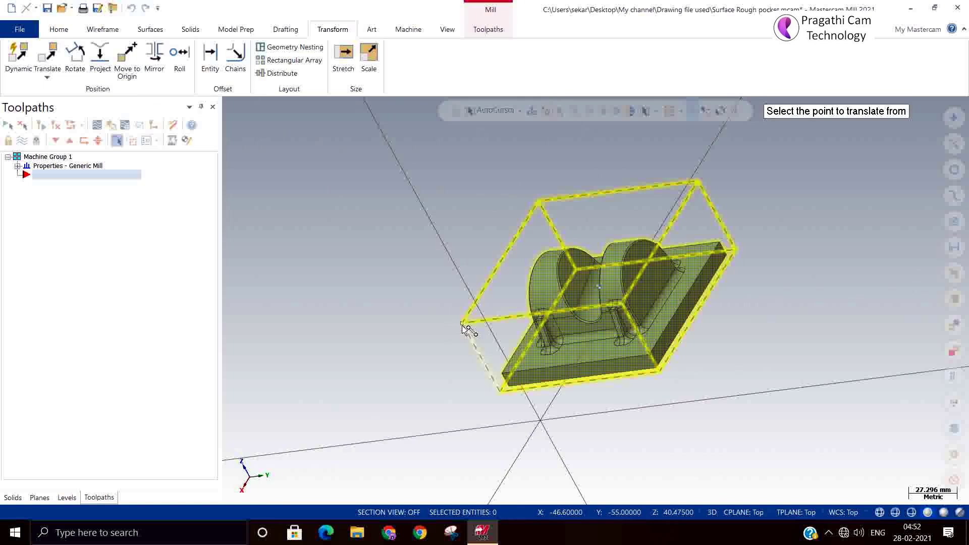
{"action": "left_click", "coordinate": [464, 322]}
- Orbit the saddle part, then switch to the Right (WCS) view
{"action": "right_click", "coordinate": [412, 217]}
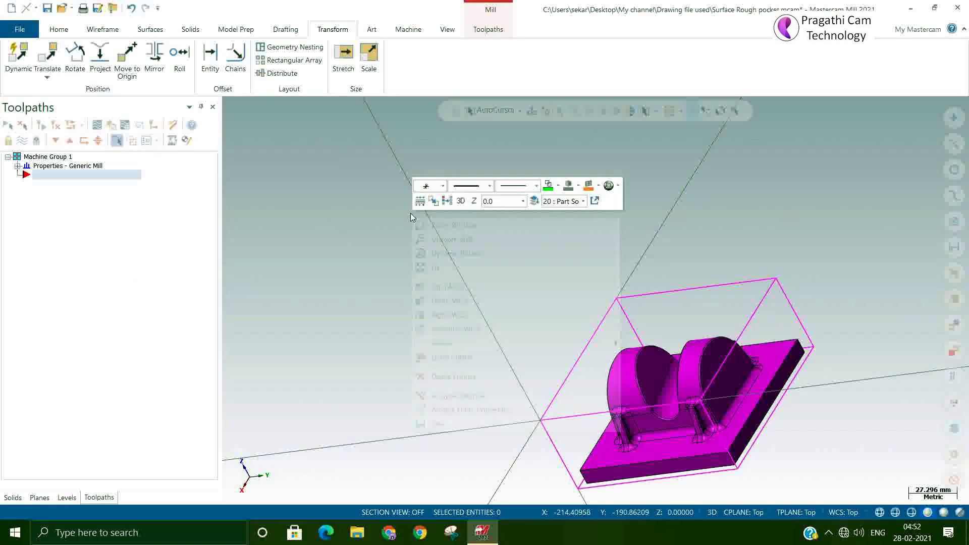
{"action": "left_click", "coordinate": [435, 328]}
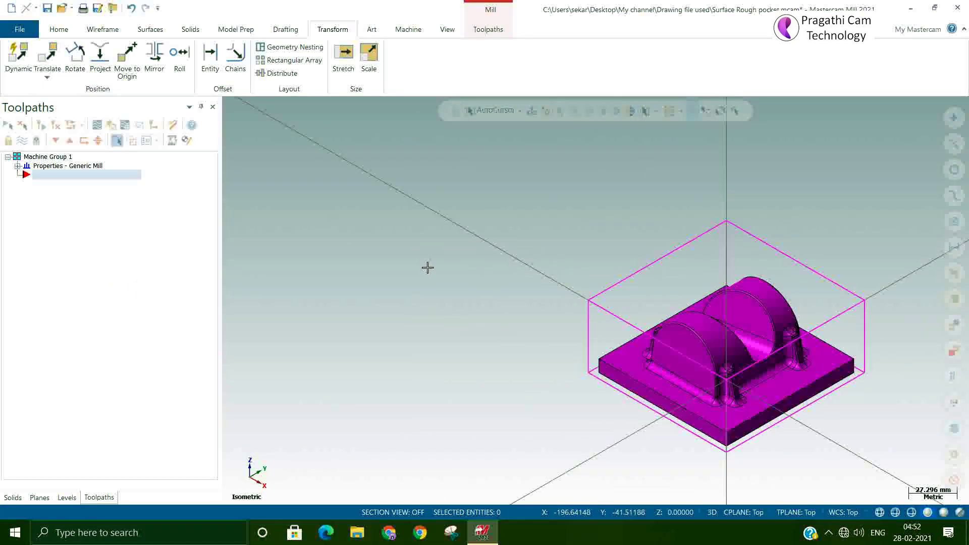
{"action": "right_click", "coordinate": [428, 268]}
{"action": "left_click", "coordinate": [462, 251]}
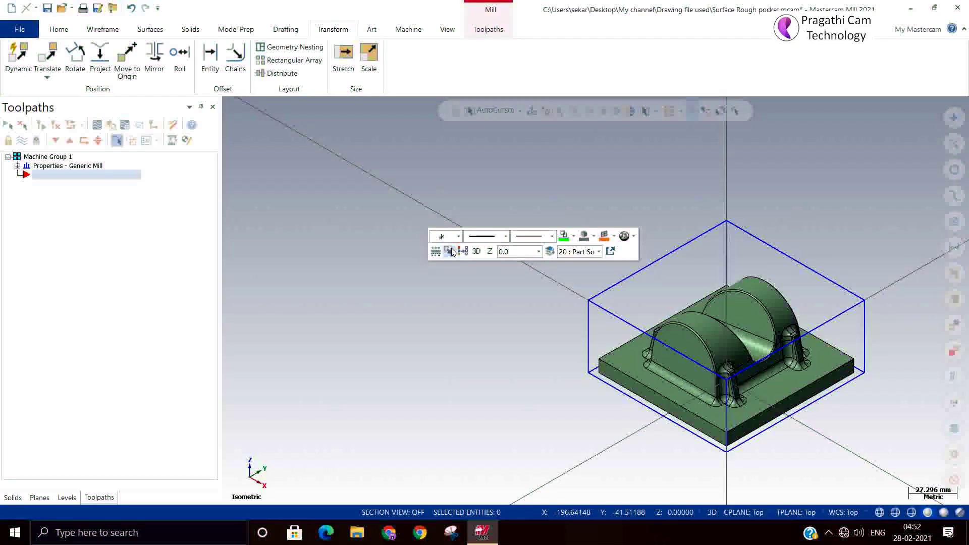
{"action": "scroll", "coordinate": [379, 252], "scroll_direction": "down", "scroll_amount": 2}
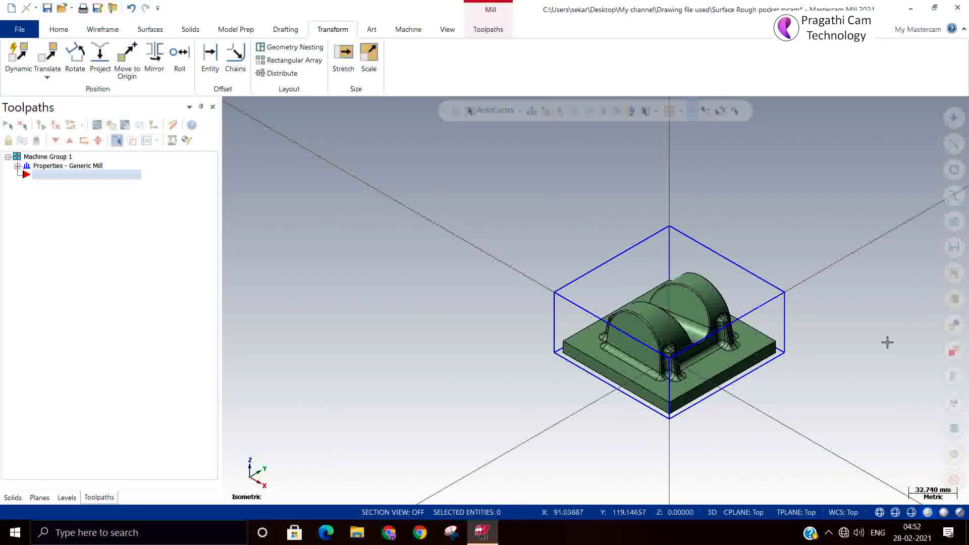
{"action": "middle_click_drag", "start_coordinate": [887, 340], "coordinate": [742, 365]}
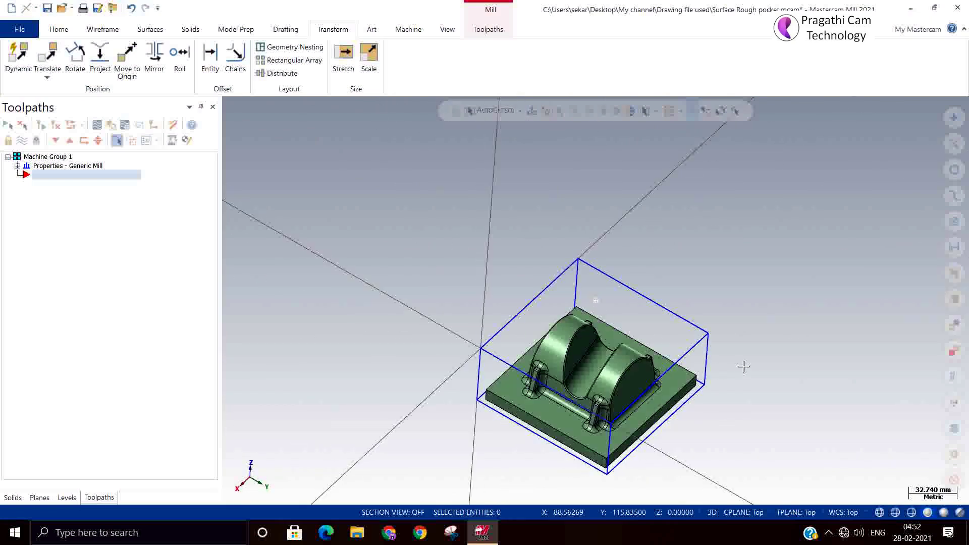
{"action": "right_click", "coordinate": [418, 232]}
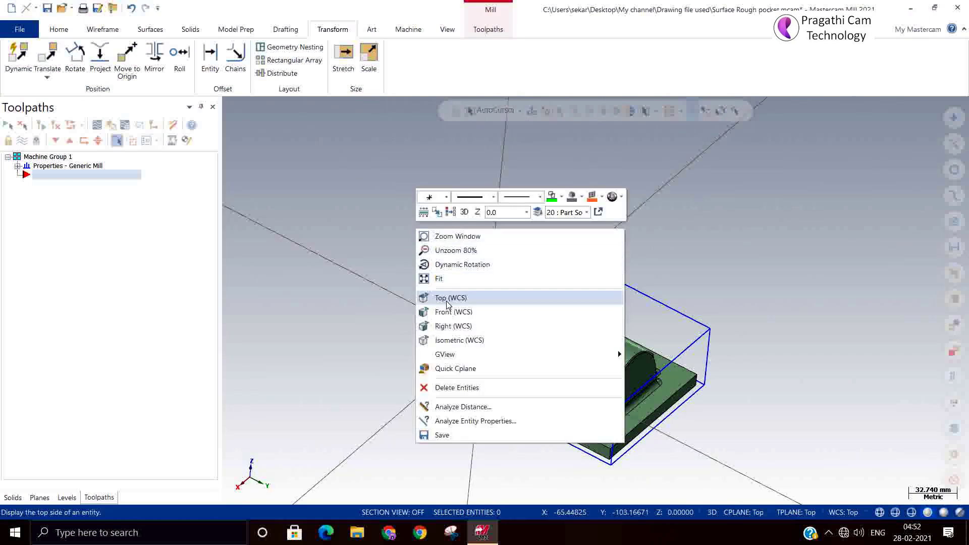
{"action": "left_click", "coordinate": [451, 328]}
{"action": "scroll", "coordinate": [451, 327], "scroll_direction": "down", "scroll_amount": 3}
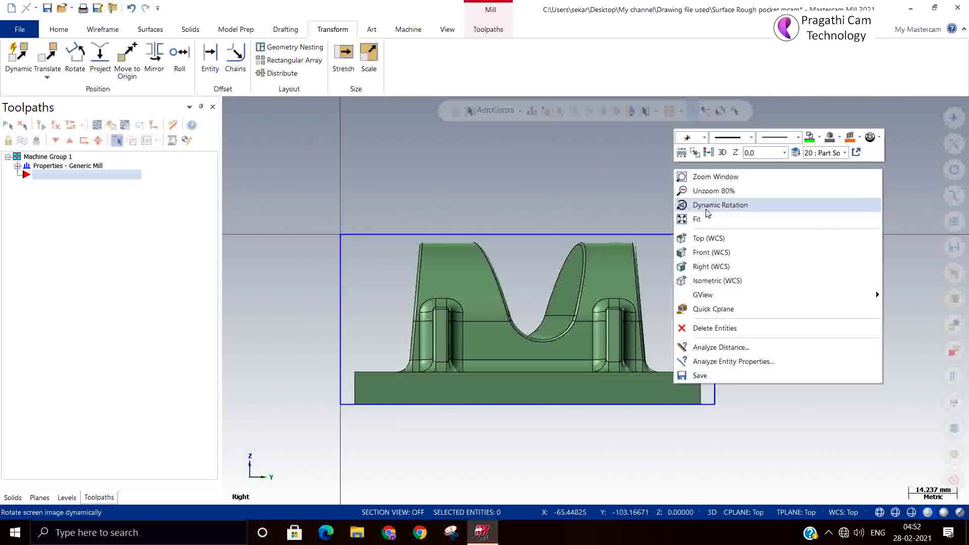
- Switch the saddle part back to the Isometric (WCS) view
{"action": "left_click", "coordinate": [707, 280]}
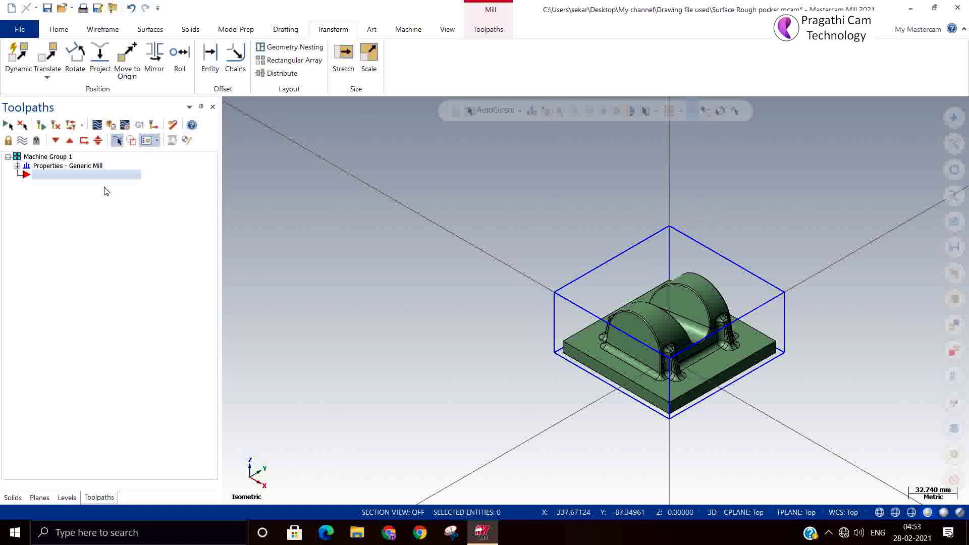
- In Stock setup, define a 110 × 110 × 50 rectangular stock from a bounding box around the saddle solid
{"action": "left_click", "coordinate": [17, 166]}
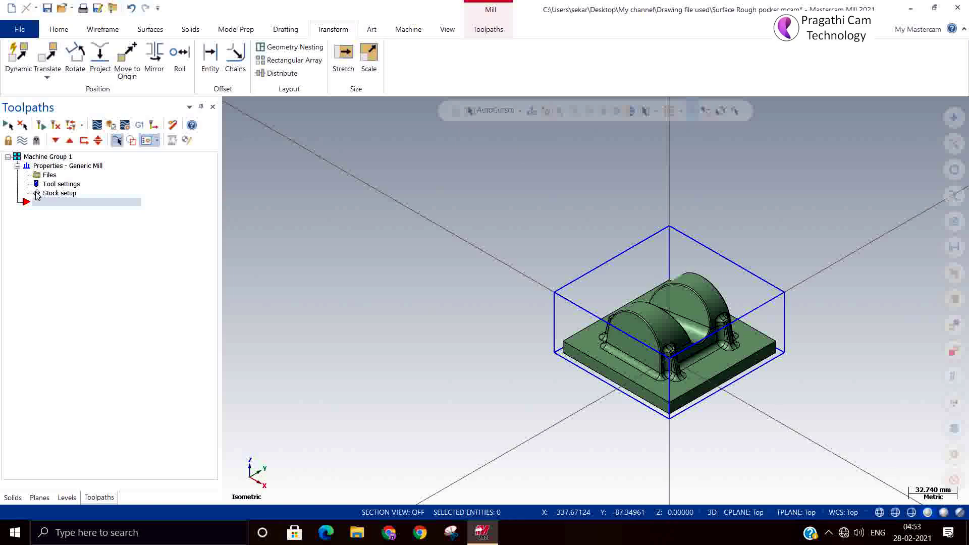
{"action": "double_click", "coordinate": [41, 195]}
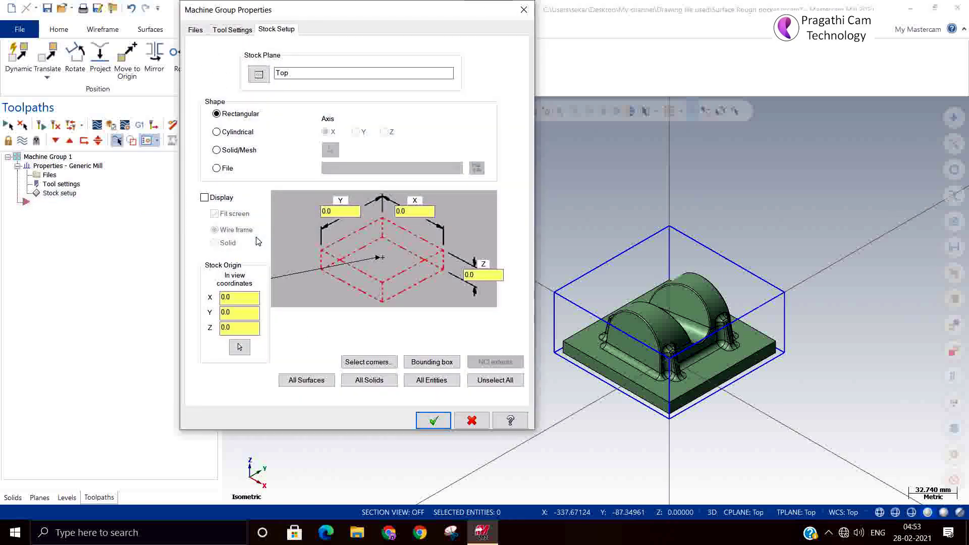
{"action": "left_click", "coordinate": [431, 362]}
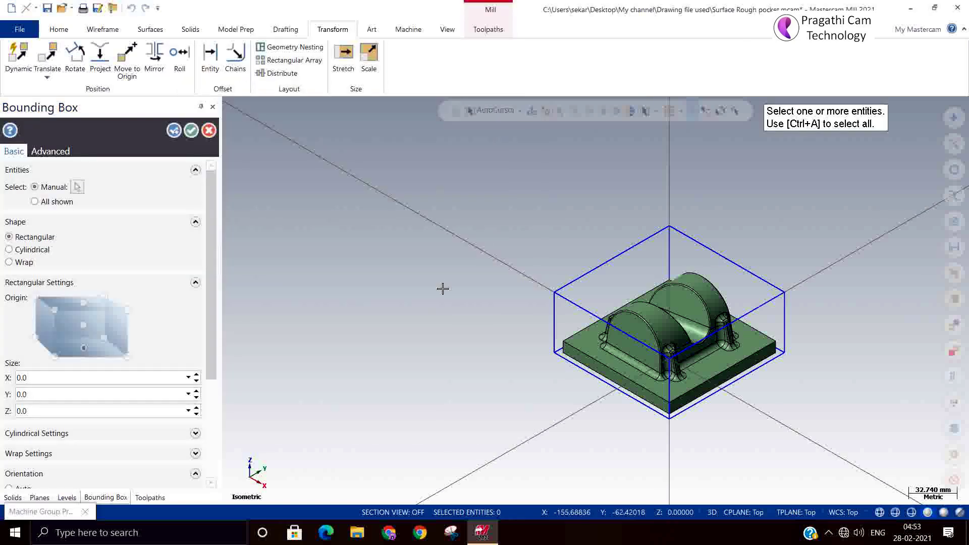
{"action": "left_click_drag", "start_coordinate": [464, 176], "coordinate": [929, 489]}
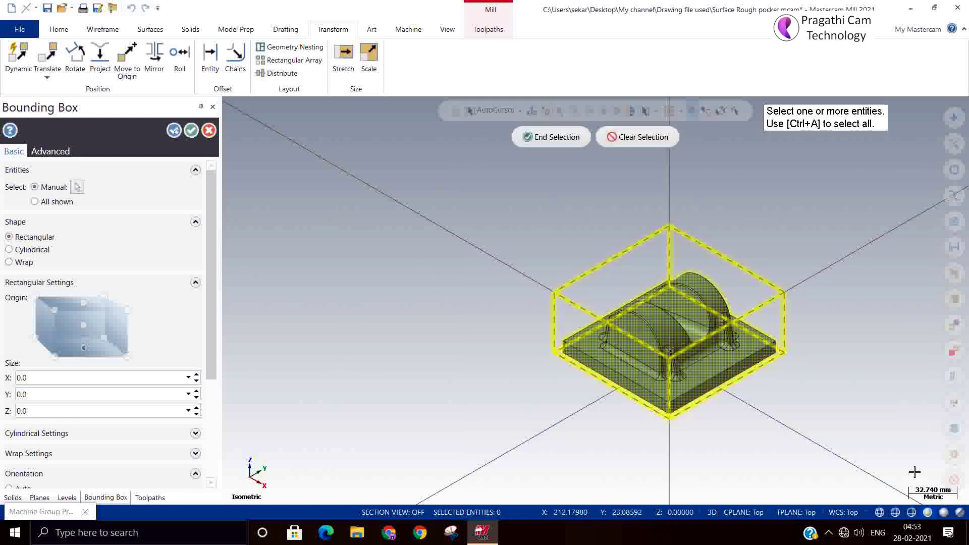
{"action": "left_click", "coordinate": [550, 137]}
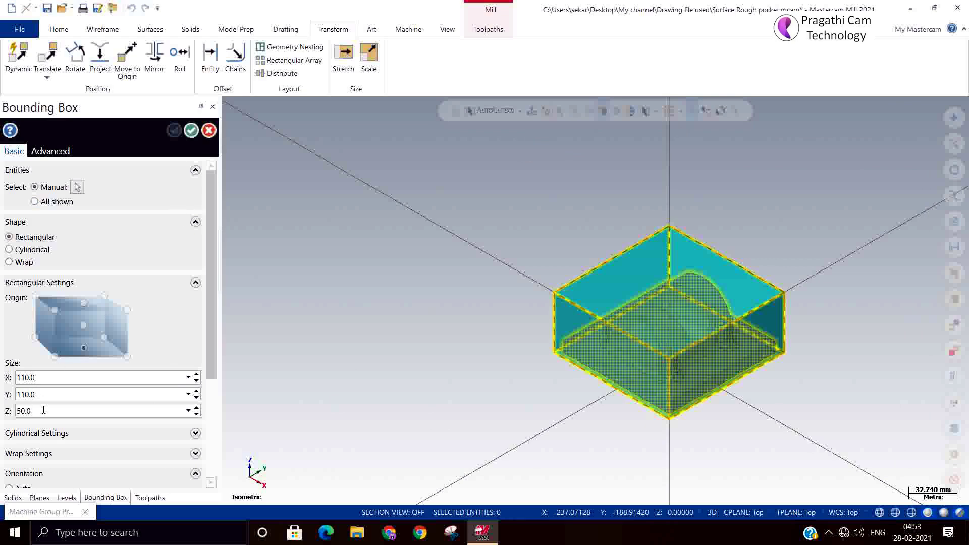
{"action": "left_click", "coordinate": [191, 131]}
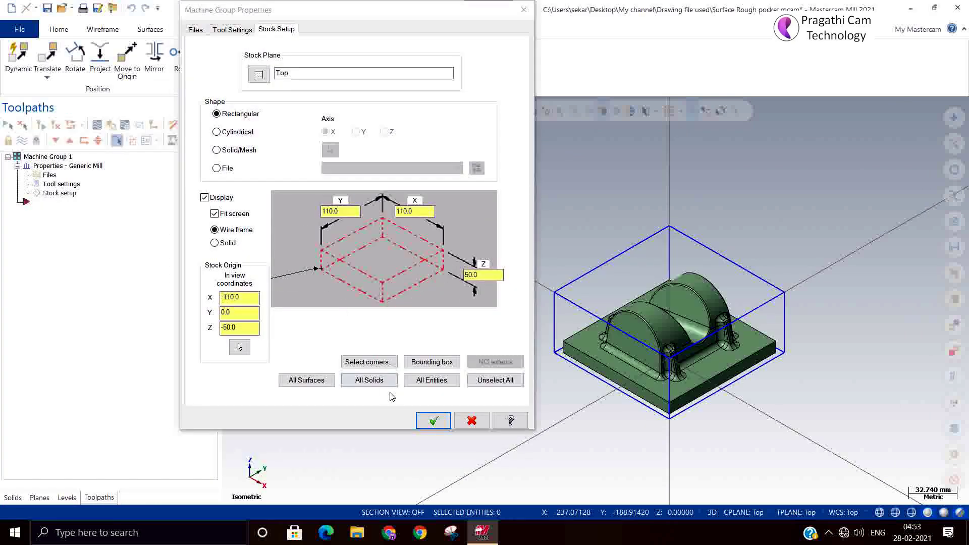
{"action": "left_click", "coordinate": [434, 422]}
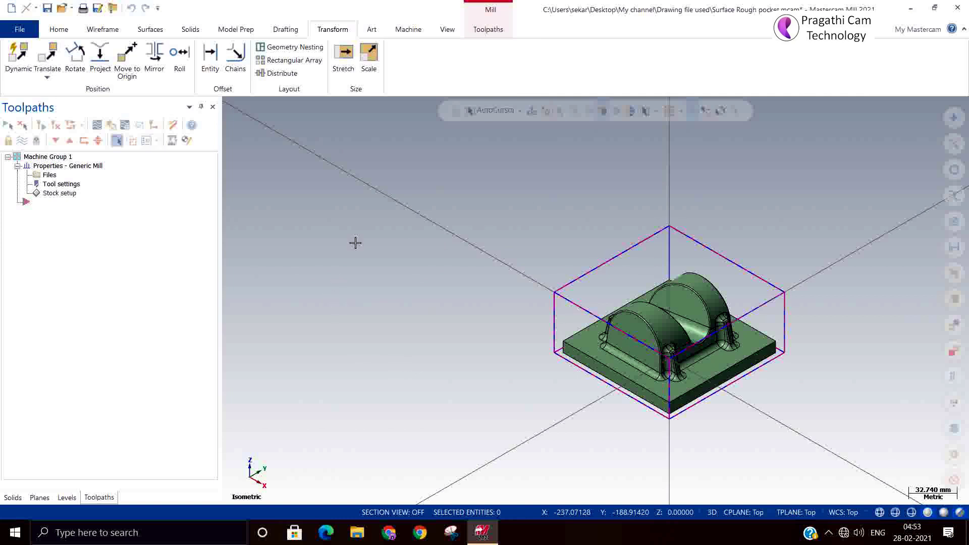
- Keep the isometric view and add a Surface rough Pocket toolpath from the Toolpaths manager
{"action": "right_click", "coordinate": [361, 220]}
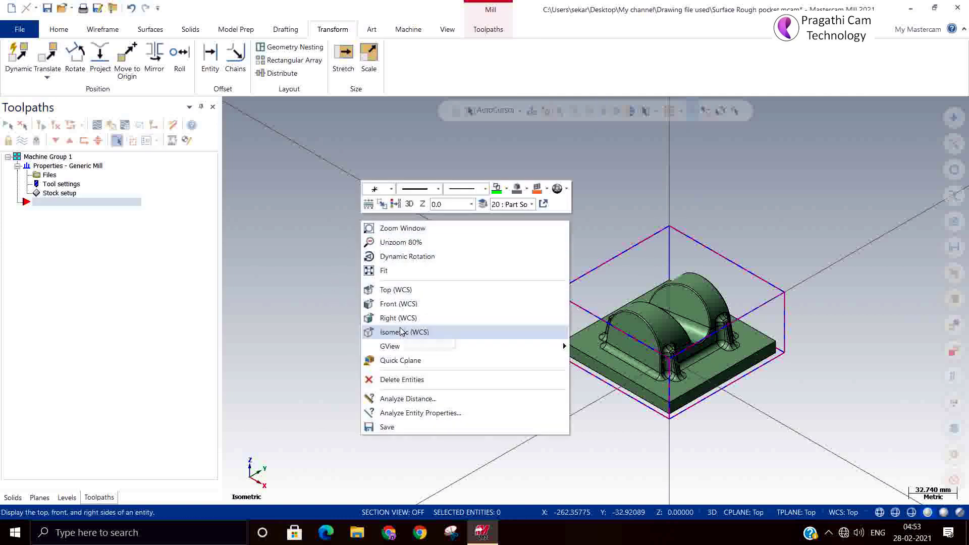
{"action": "left_click", "coordinate": [404, 331]}
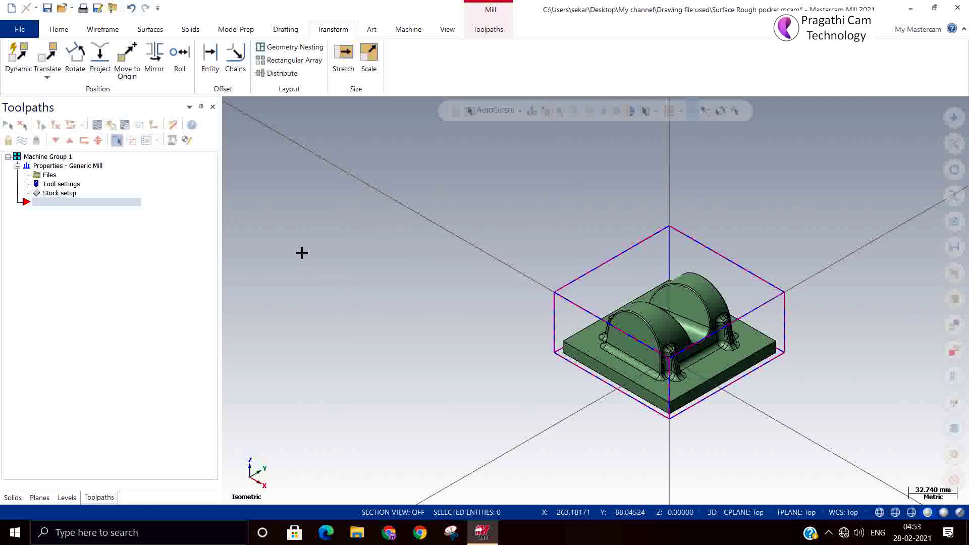
{"action": "right_click", "coordinate": [89, 222]}
{"action": "mouse_move", "coordinate": [204, 213]}
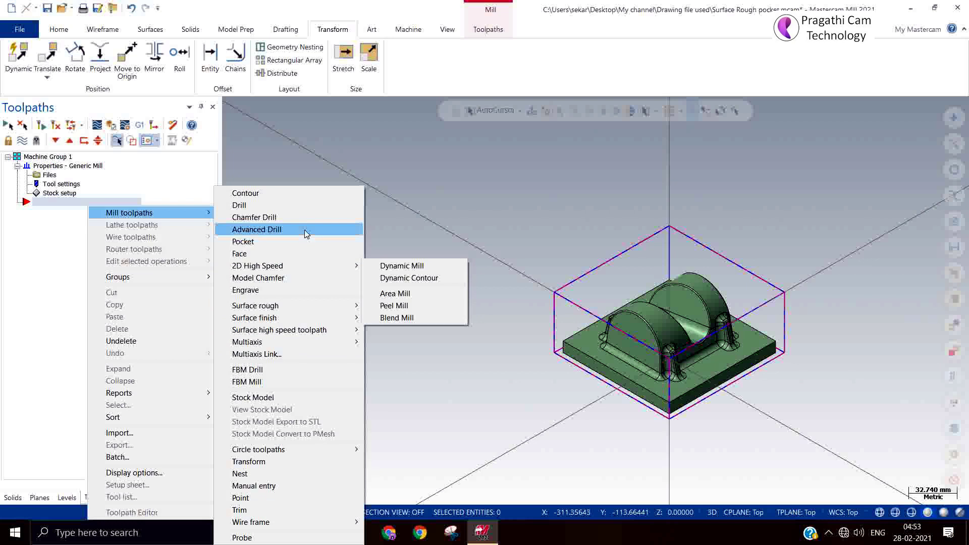
{"action": "mouse_move", "coordinate": [313, 310]}
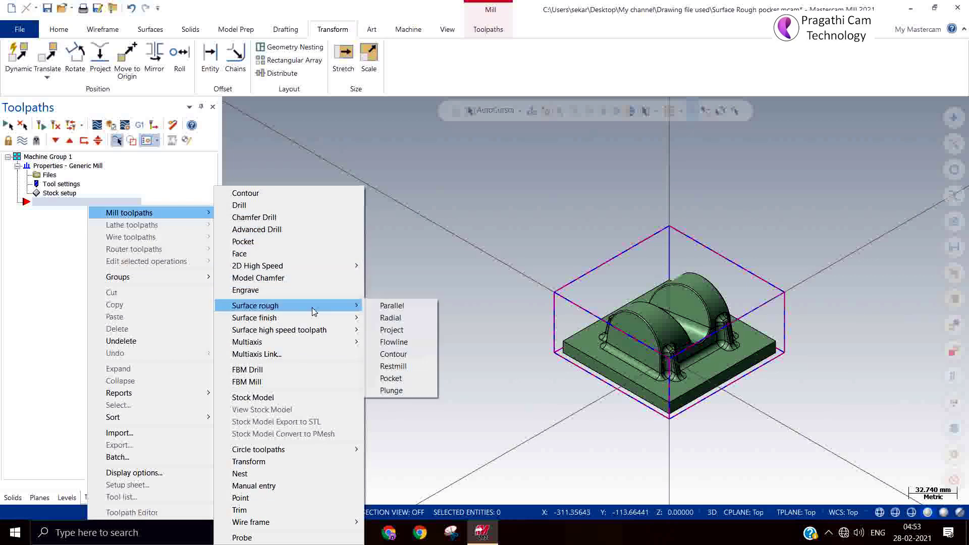
{"action": "left_click", "coordinate": [404, 378]}
{"action": "left_click", "coordinate": [404, 379]}
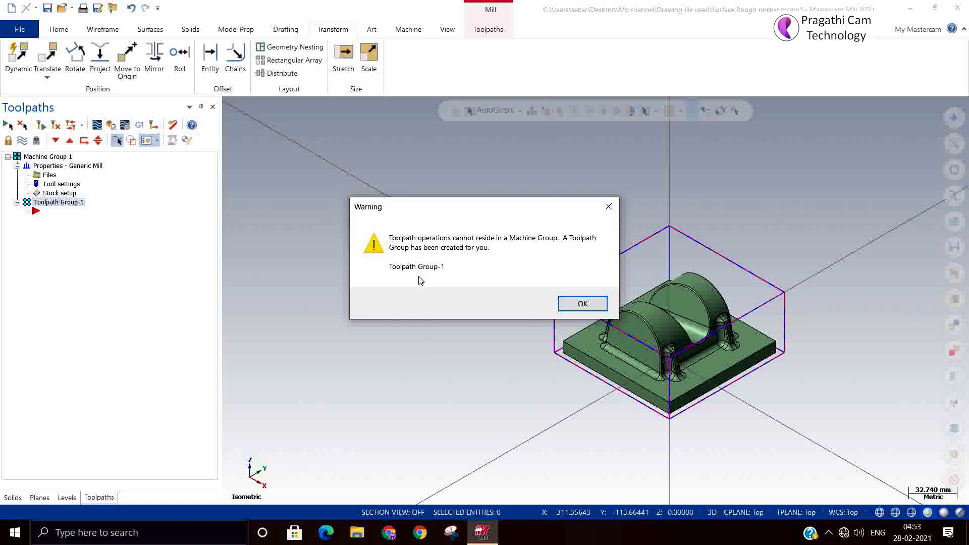
- Dismiss the toolpath group notice and window-select all 145 saddle faces as drive surfaces
{"action": "left_click", "coordinate": [578, 304]}
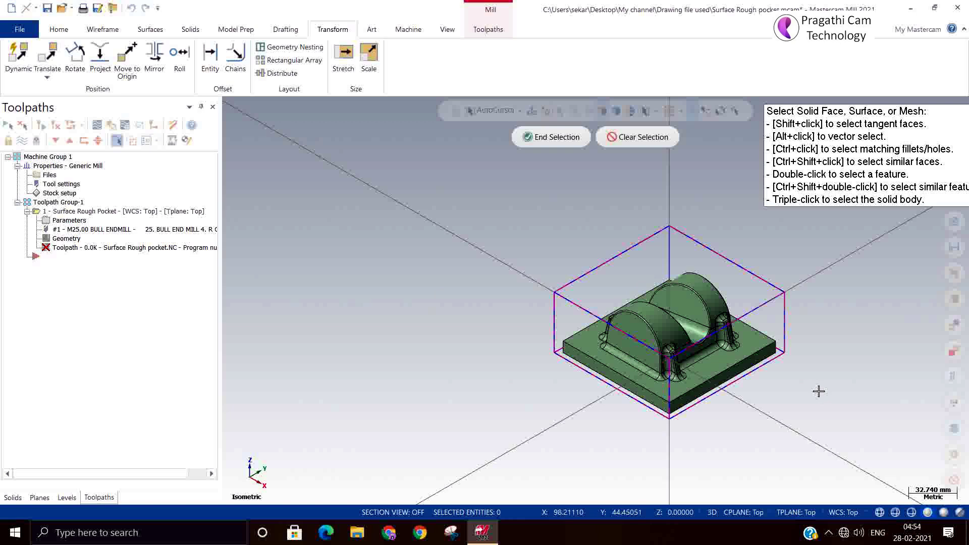
{"action": "scroll", "coordinate": [819, 391], "scroll_direction": "up", "scroll_amount": 4}
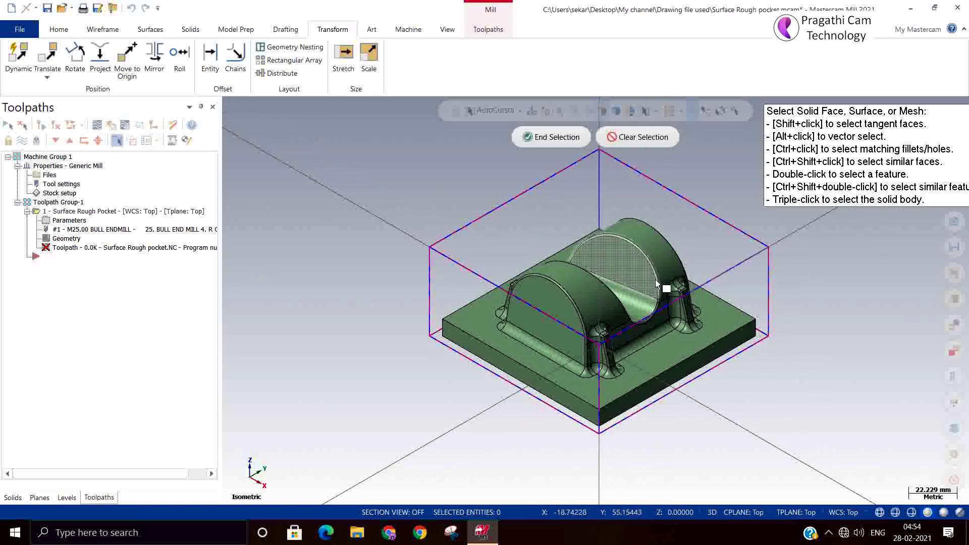
{"action": "left_click", "coordinate": [657, 284]}
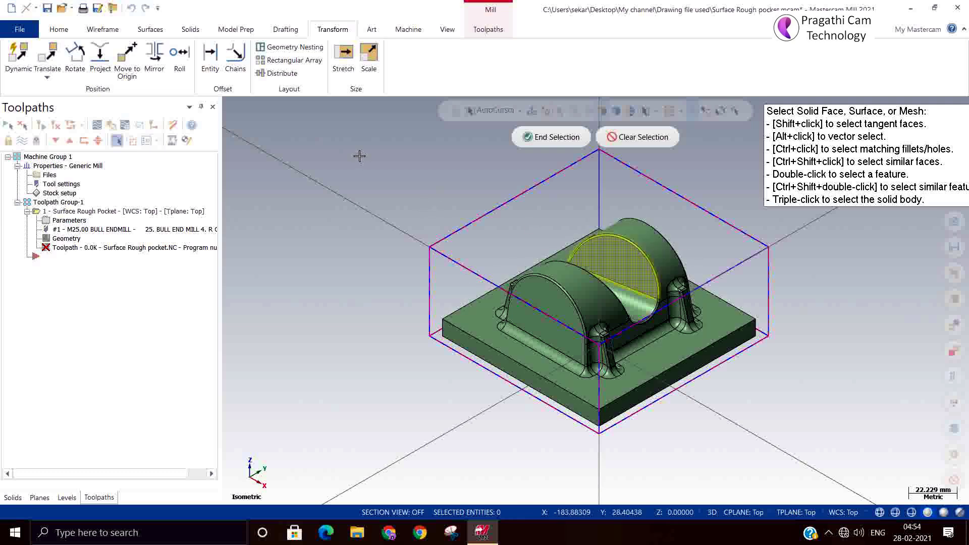
{"action": "left_click_drag", "start_coordinate": [359, 156], "coordinate": [876, 439]}
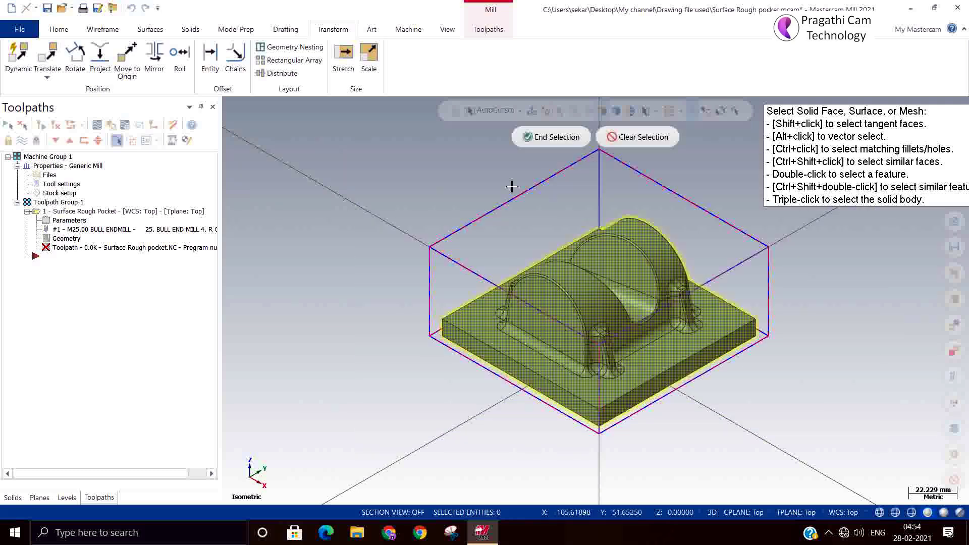
{"action": "left_click", "coordinate": [551, 139]}
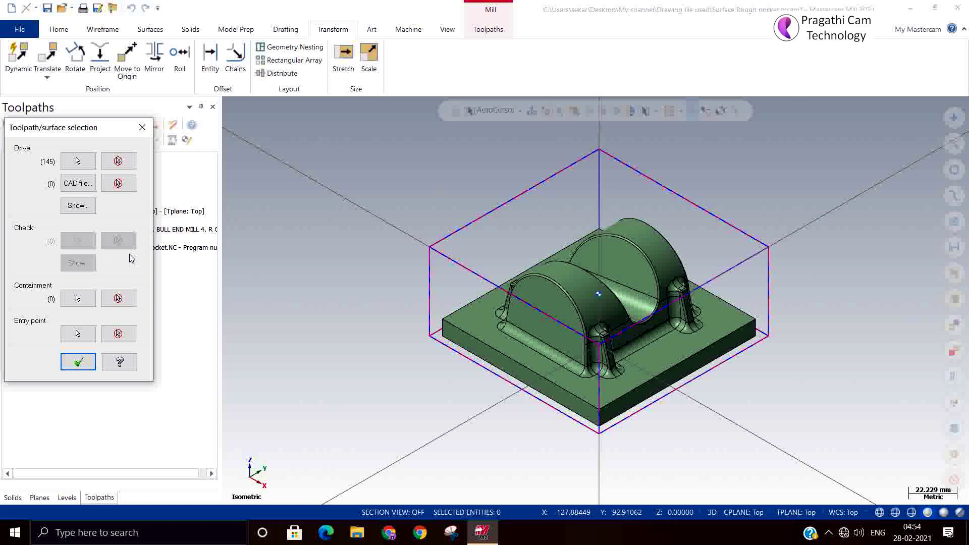
- Chain the stock outline's top rectangle as the containment boundary and confirm the selections
{"action": "left_click", "coordinate": [86, 303]}
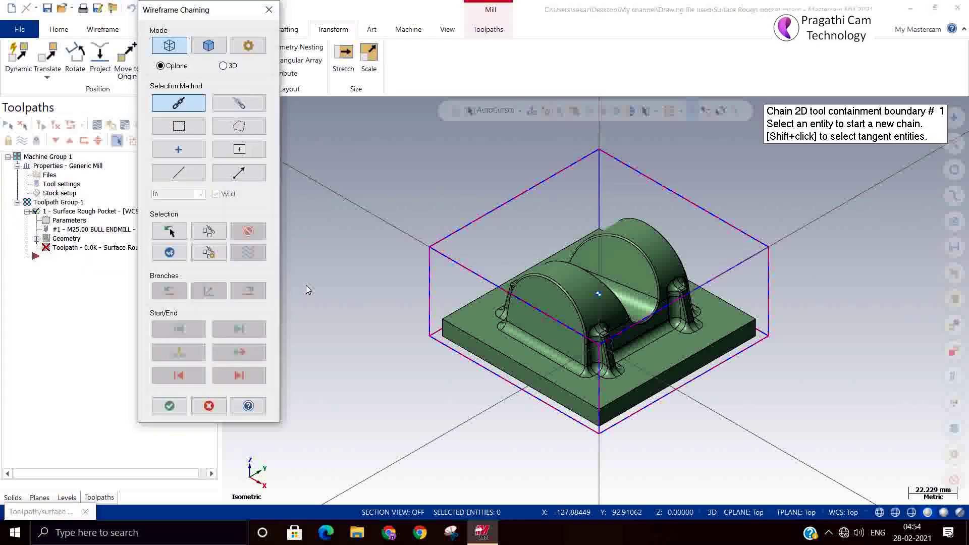
{"action": "left_click", "coordinate": [442, 254]}
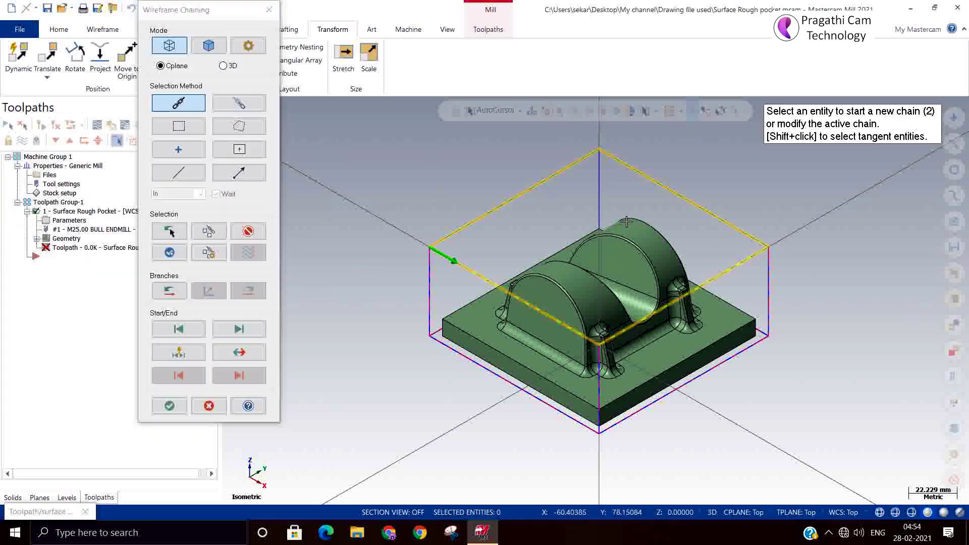
{"action": "mouse_move", "coordinate": [807, 306]}
{"action": "middle_mouse_down"}
{"action": "mouse_move", "coordinate": [800, 380]}
{"action": "mouse_move", "coordinate": [803, 352]}
{"action": "mouse_move", "coordinate": [757, 353]}
{"action": "middle_mouse_up"}
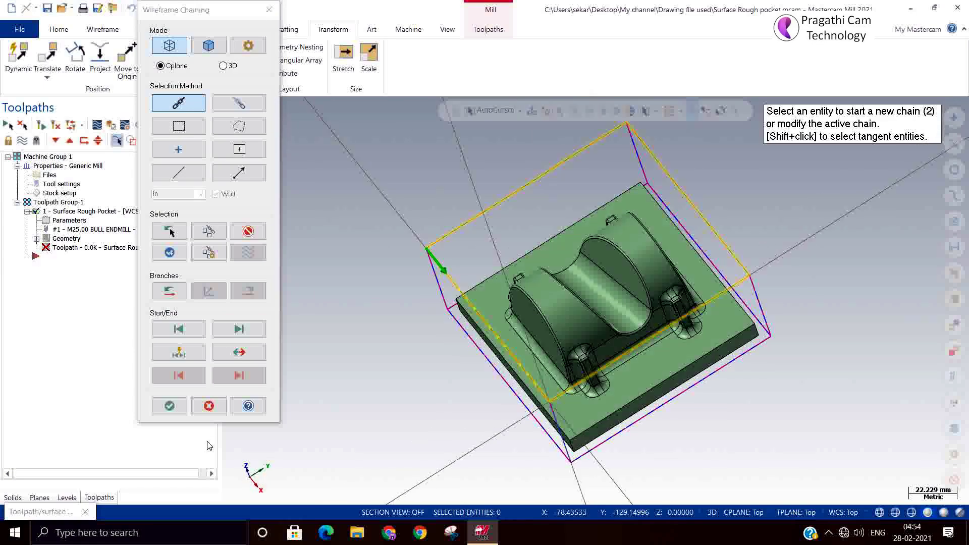
{"action": "left_click", "coordinate": [174, 405]}
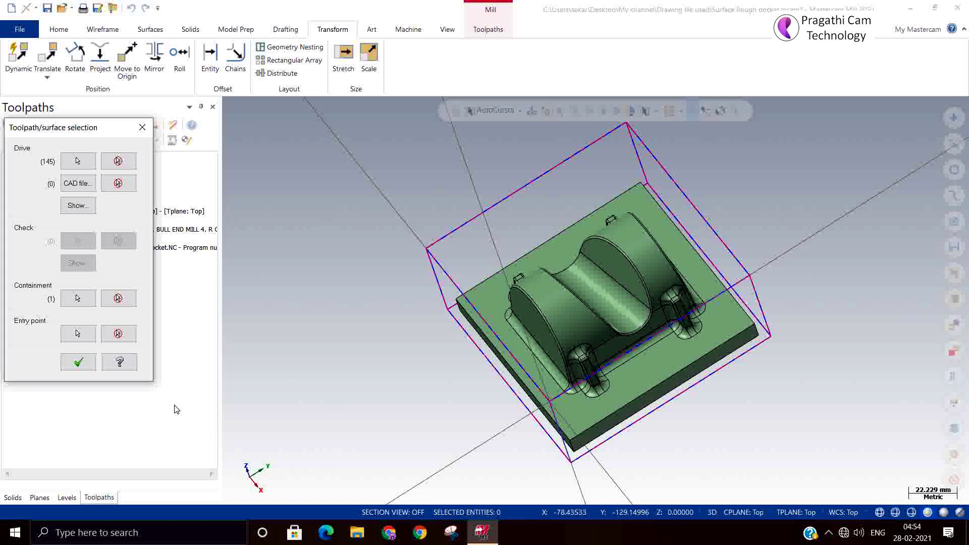
{"action": "left_click", "coordinate": [81, 360]}
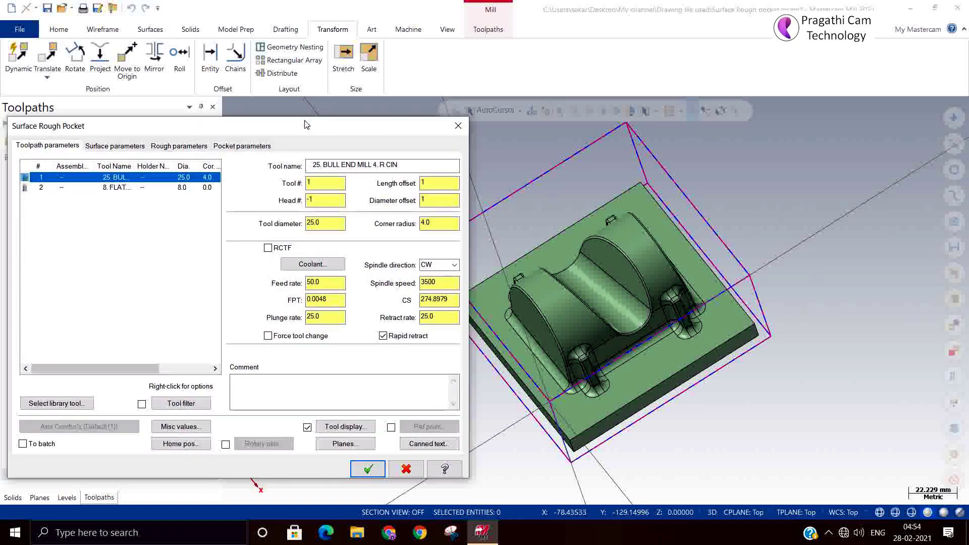
- Move the Surface Rough Pocket dialog aside, then close it without accepting
{"action": "left_click_drag", "start_coordinate": [307, 125], "coordinate": [434, 83]}
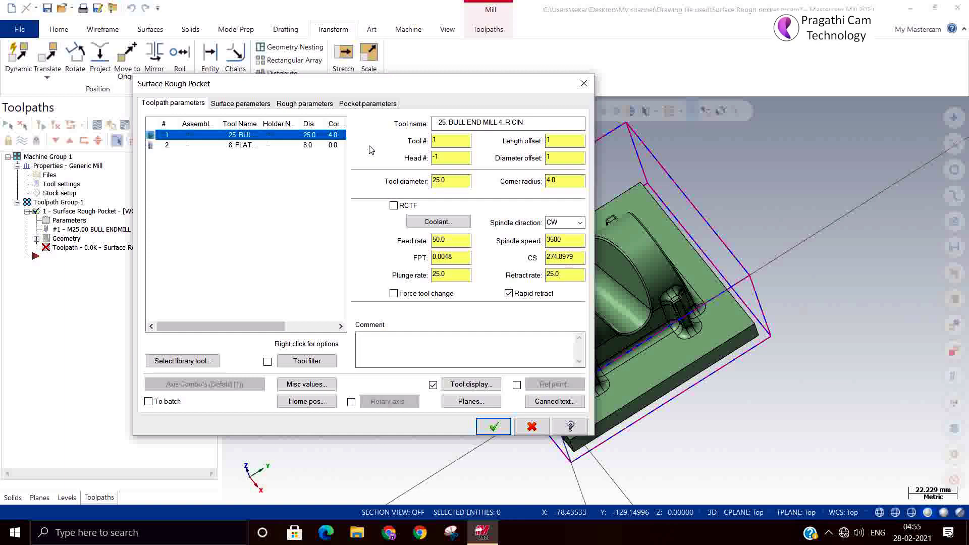
{"action": "left_click", "coordinate": [584, 84]}
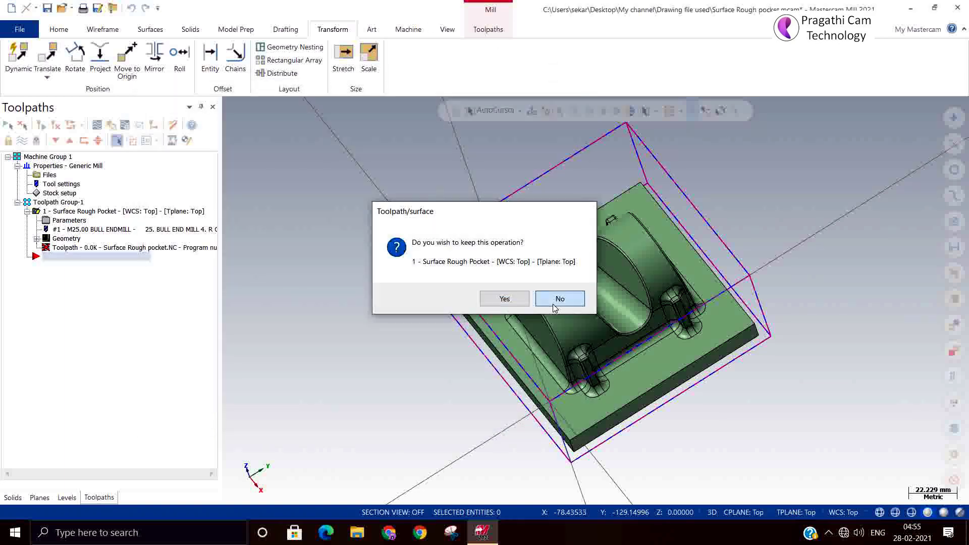
- Discard the unfinished pocket operation, inspect the base fillets up close, then return to Isometric (WCS)
{"action": "left_click", "coordinate": [554, 303]}
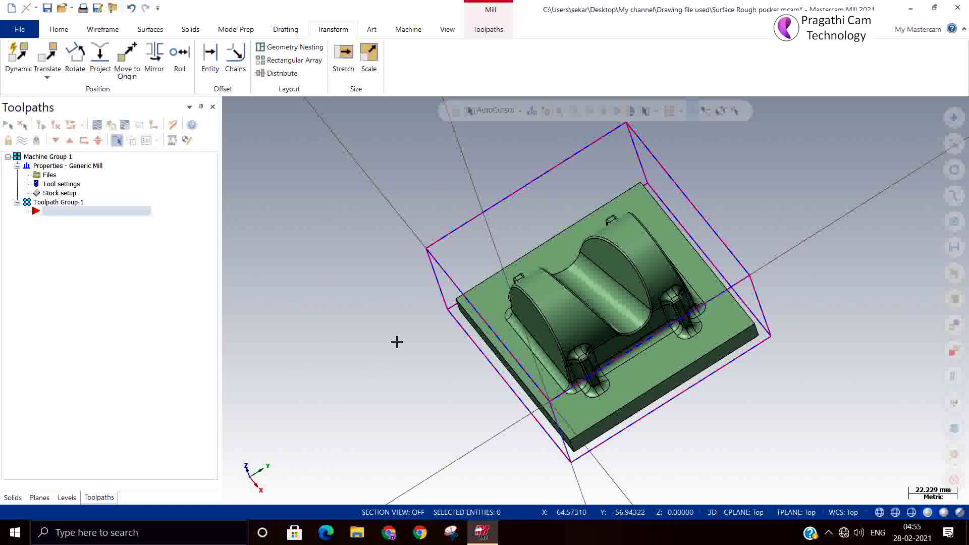
{"action": "key", "text": "alt+7"}
{"action": "scroll", "coordinate": [512, 317], "scroll_direction": "up", "scroll_amount": 8}
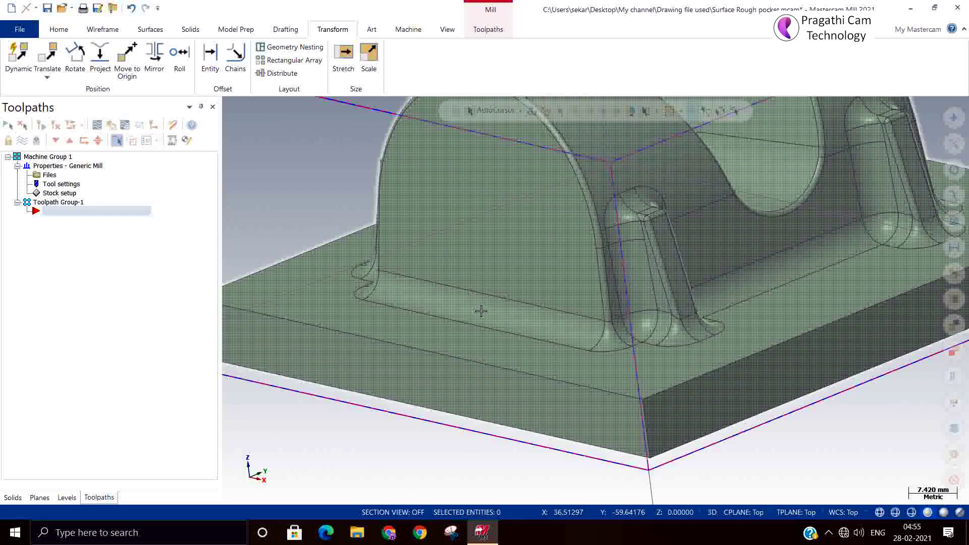
{"action": "mouse_move", "coordinate": [512, 317]}
{"action": "middle_mouse_down"}
{"action": "mouse_move", "coordinate": [504, 346]}
{"action": "mouse_move", "coordinate": [519, 340]}
{"action": "middle_mouse_up"}
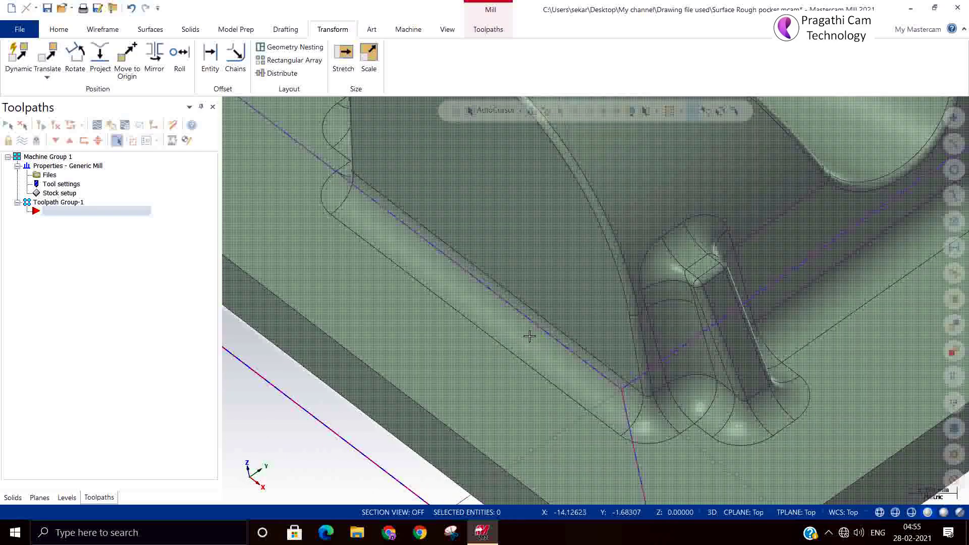
{"action": "key", "text": "alt+F1"}
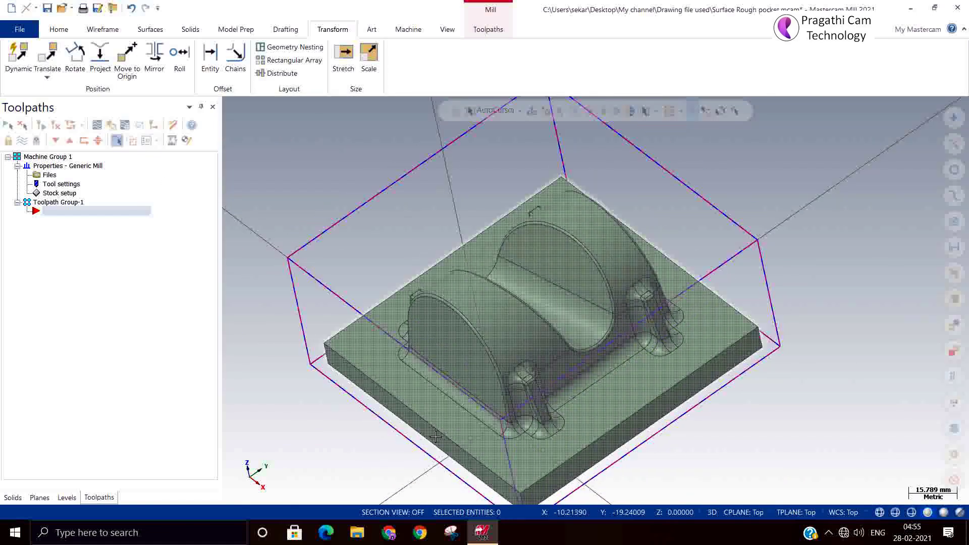
{"action": "right_click", "coordinate": [758, 281]}
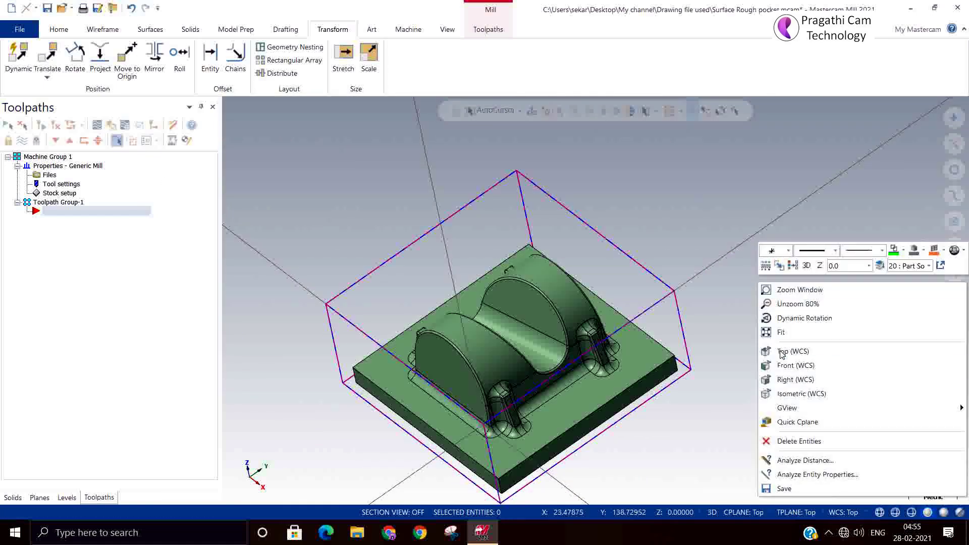
{"action": "left_click", "coordinate": [791, 394]}
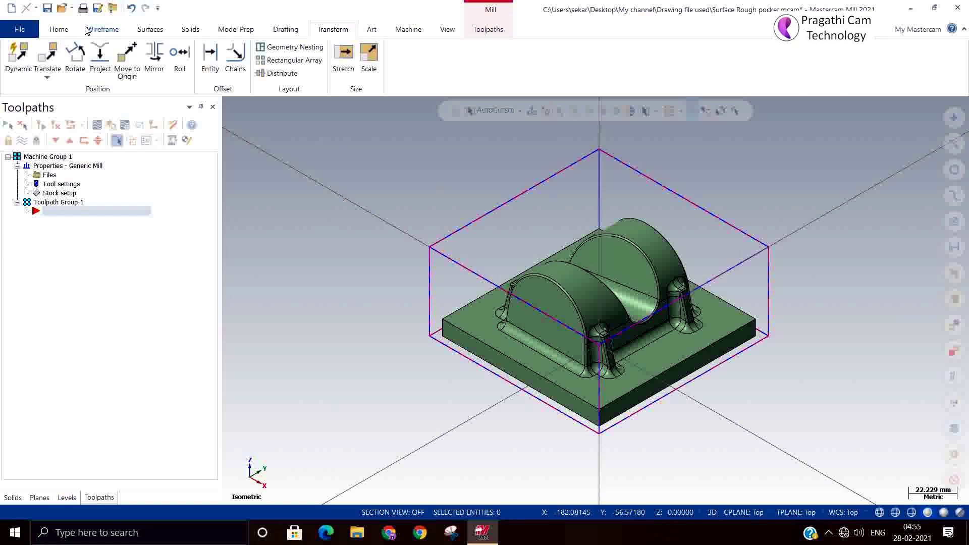
- Start Dynamic analysis and read the normal on the arch-base fillet and post-base corner fillet
{"action": "left_click", "coordinate": [67, 33]}
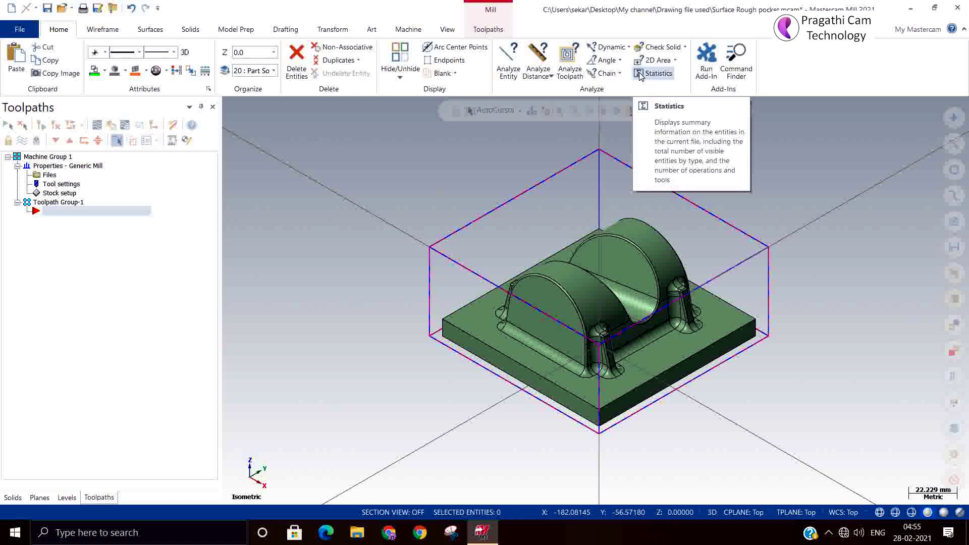
{"action": "left_click", "coordinate": [687, 48]}
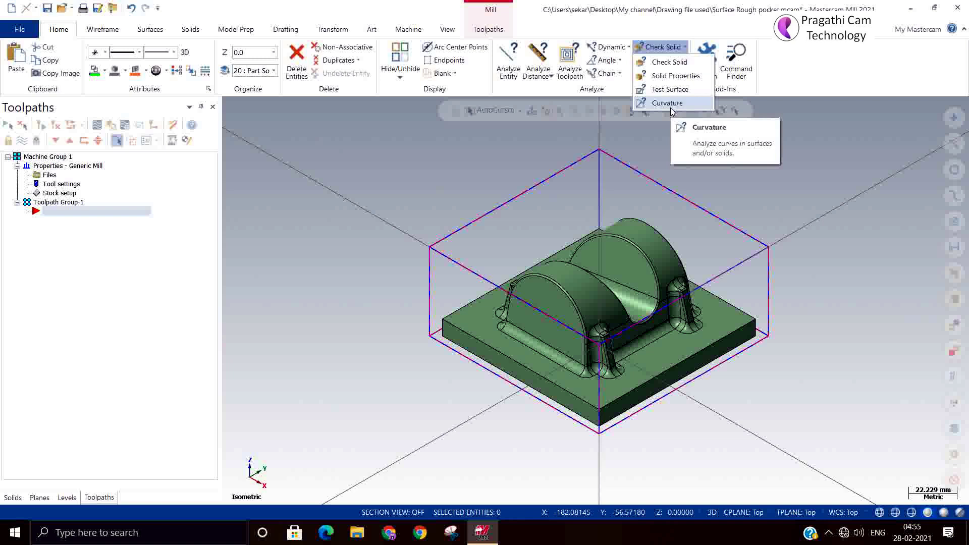
{"action": "left_click", "coordinate": [601, 49]}
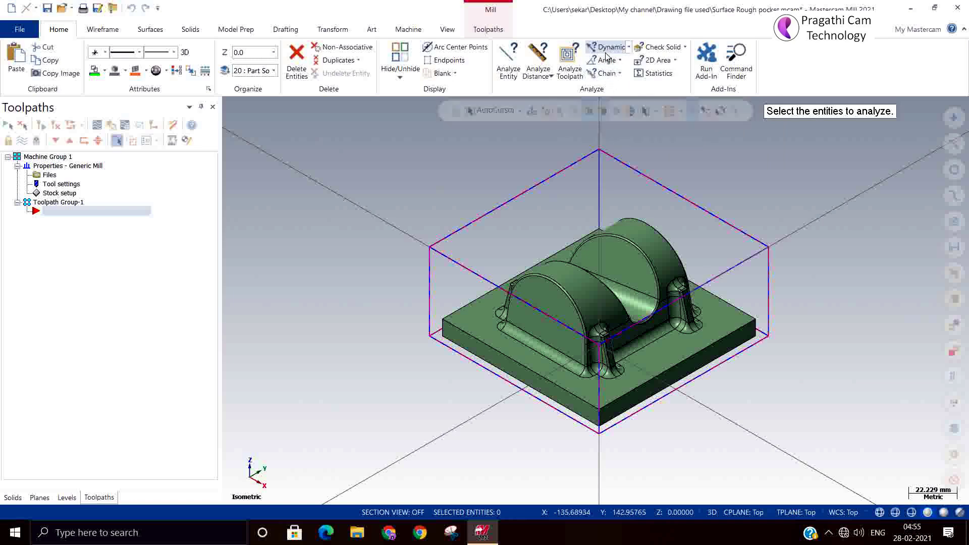
{"action": "scroll", "coordinate": [533, 384], "scroll_direction": "up", "scroll_amount": 1}
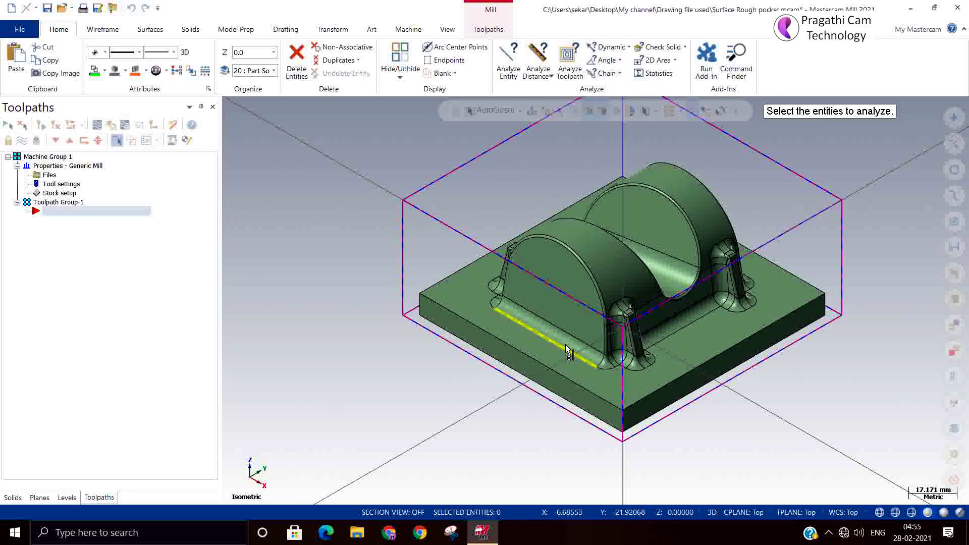
{"action": "left_click", "coordinate": [567, 347]}
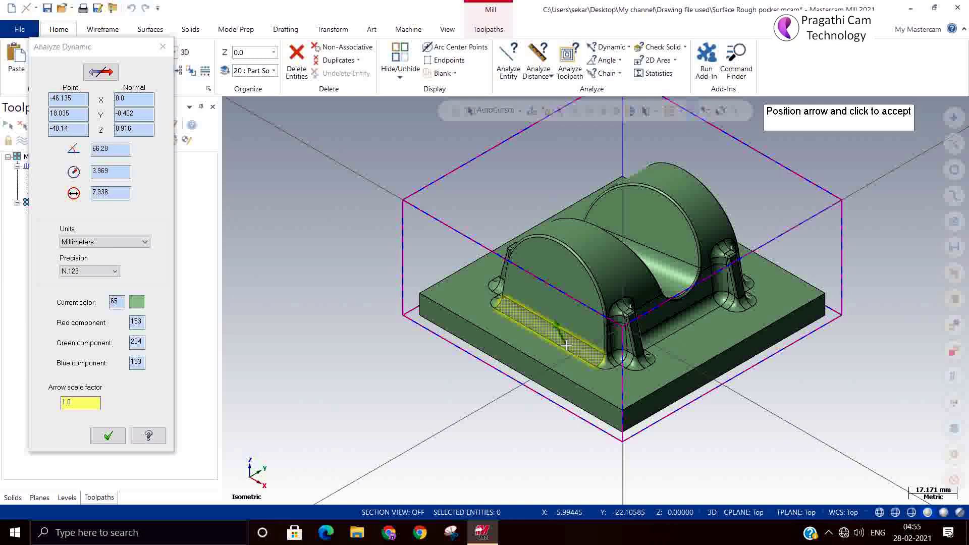
{"action": "left_click", "coordinate": [567, 346]}
{"action": "scroll", "coordinate": [631, 369], "scroll_direction": "up", "scroll_amount": 5}
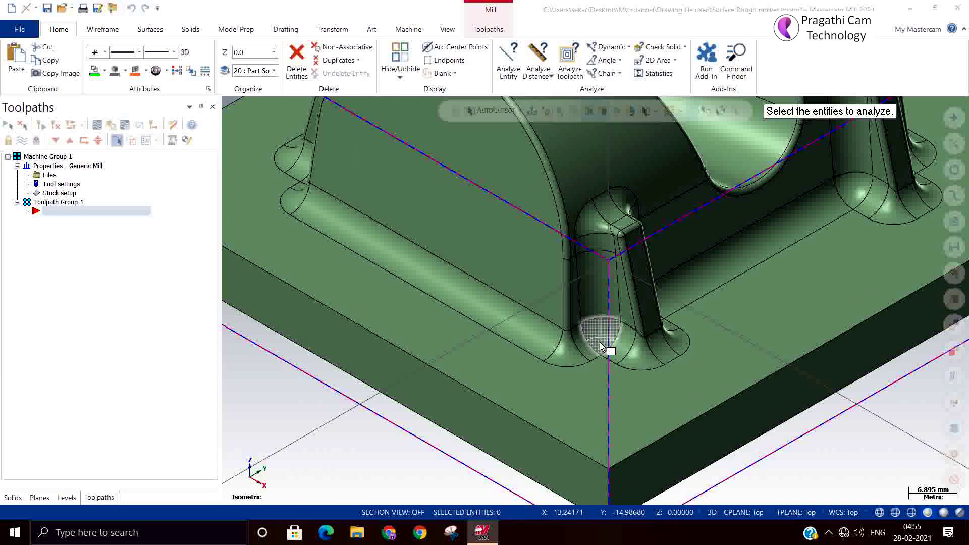
{"action": "left_click", "coordinate": [606, 345]}
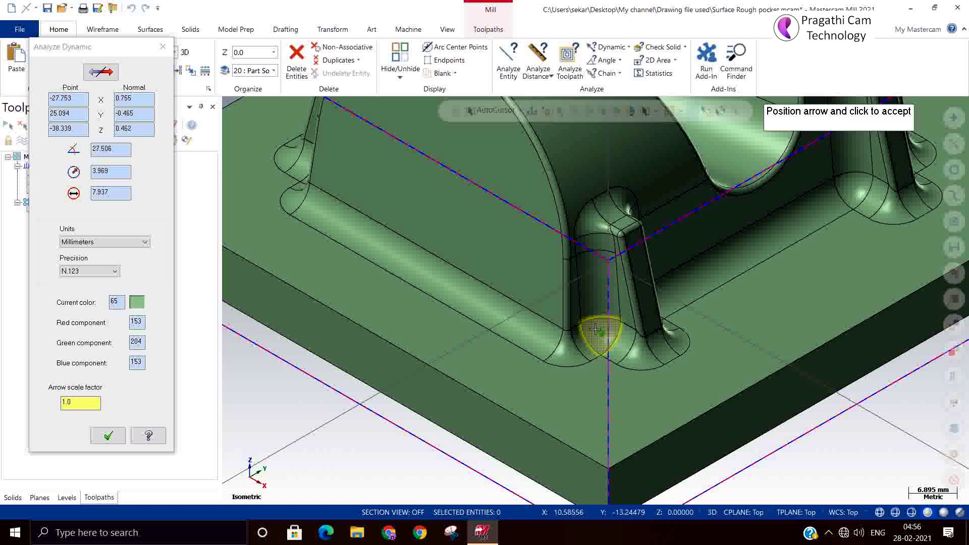
{"action": "key", "text": "Escape"}
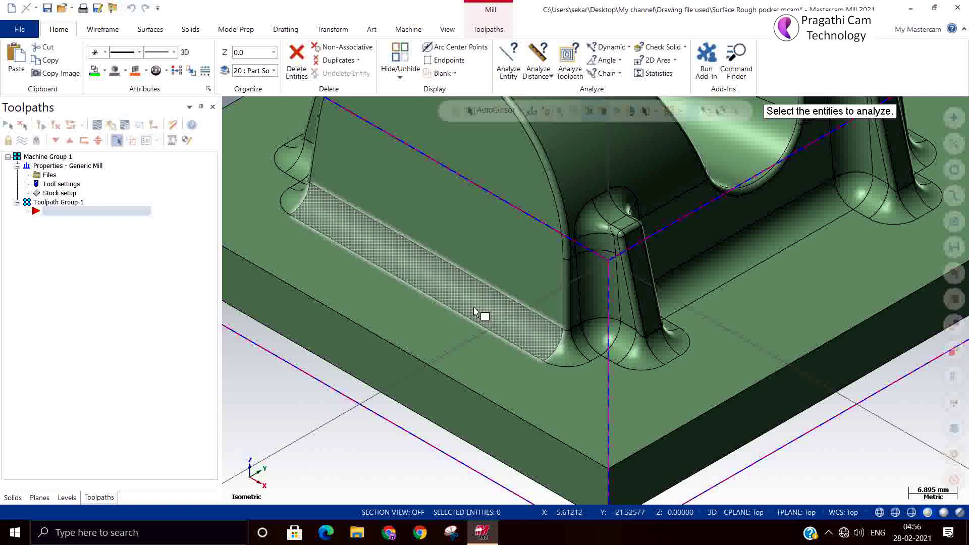
- Measure the long arch-base fillet and the slot floor between the posts
{"action": "scroll", "coordinate": [482, 315], "scroll_direction": "down", "scroll_amount": 2}
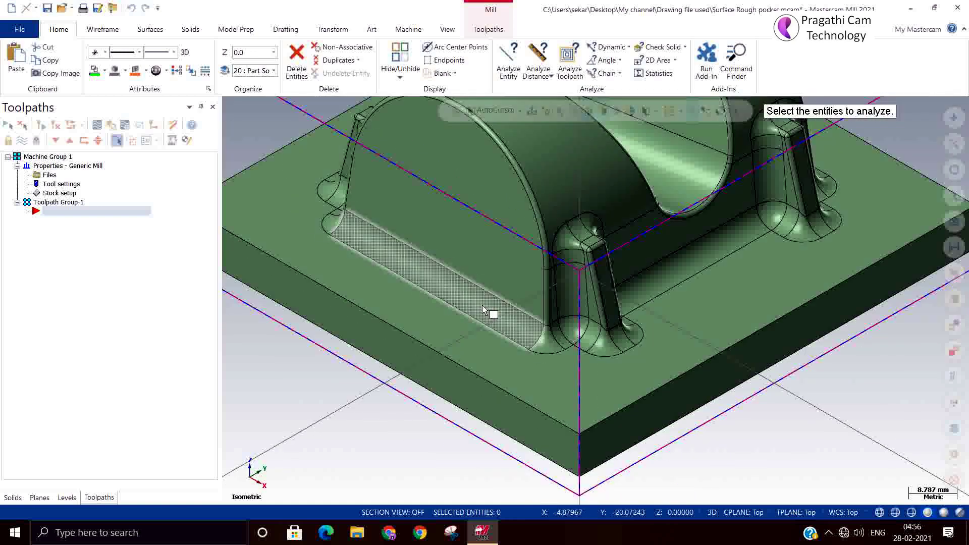
{"action": "left_click", "coordinate": [477, 314]}
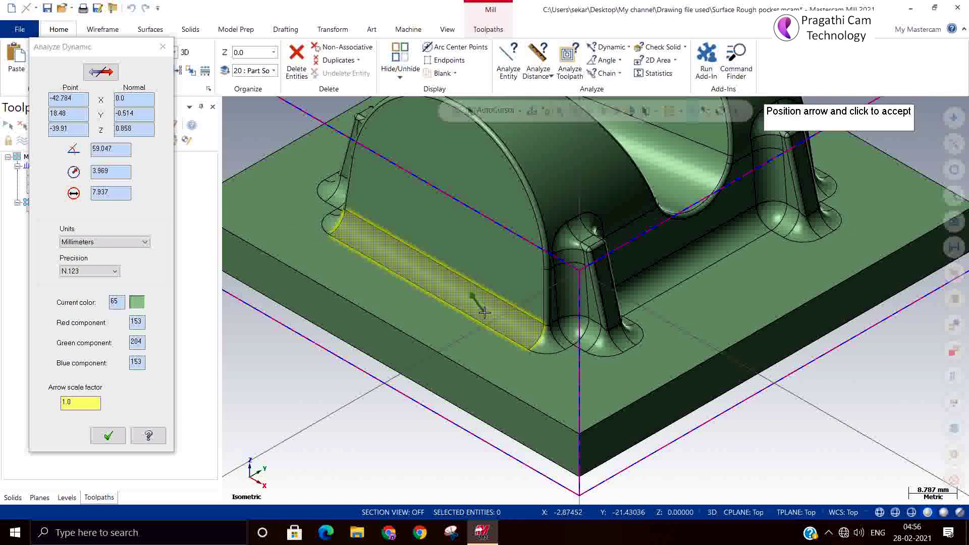
{"action": "left_click", "coordinate": [484, 313]}
{"action": "middle_click_drag", "start_coordinate": [502, 320], "coordinate": [631, 277]}
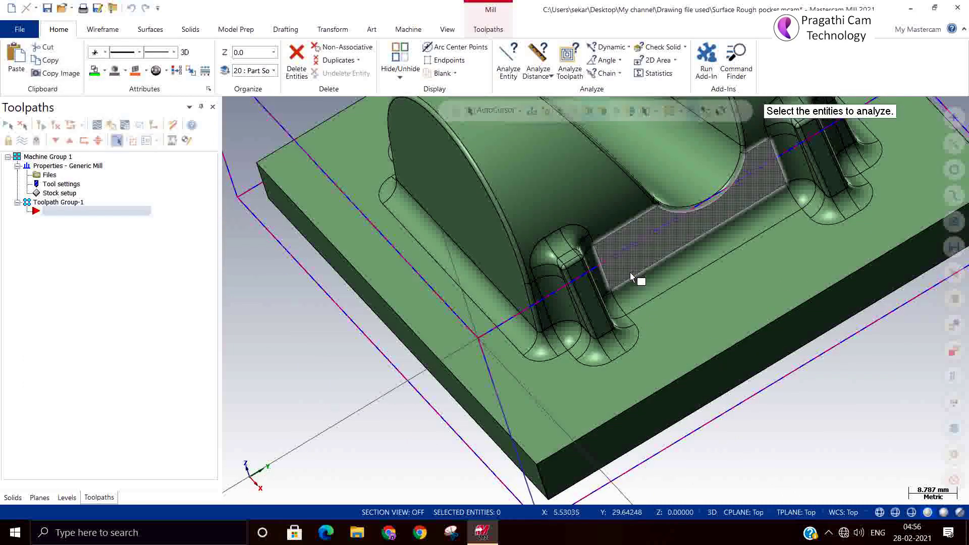
{"action": "left_click", "coordinate": [640, 283]}
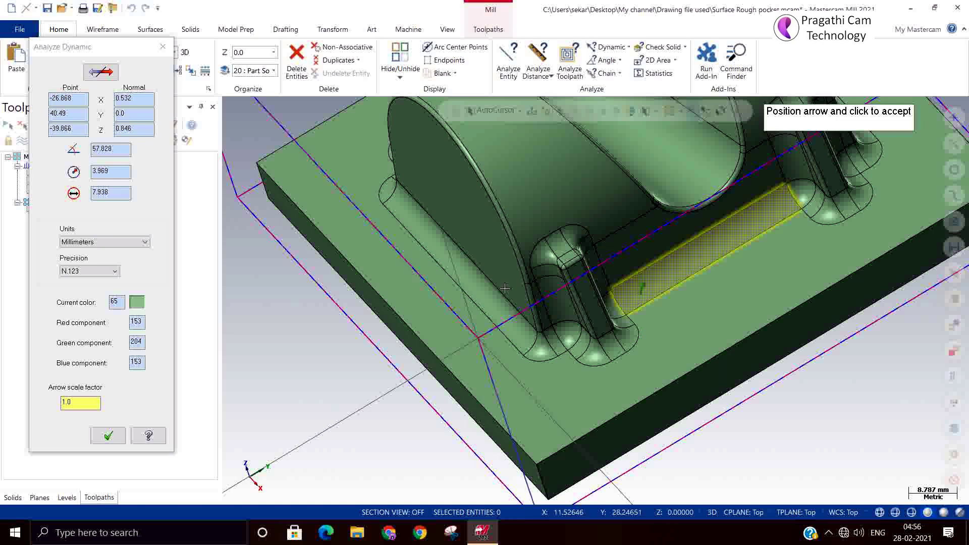
{"action": "left_click", "coordinate": [489, 286]}
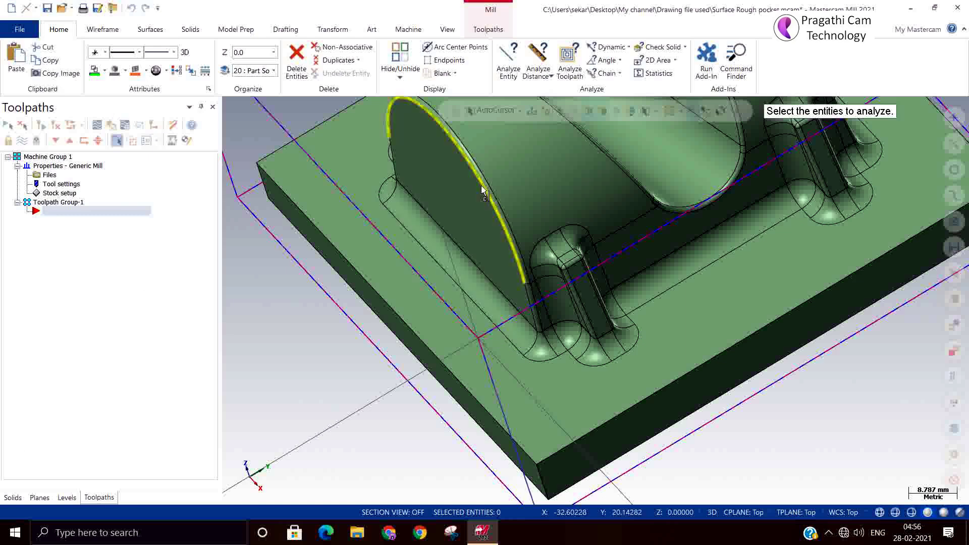
- Measure the surface normal and angle on the curved saddle face
{"action": "scroll", "coordinate": [449, 273], "scroll_direction": "down", "scroll_amount": 3}
{"action": "middle_click_drag", "start_coordinate": [448, 273], "coordinate": [595, 184]}
{"action": "left_click", "coordinate": [583, 185]}
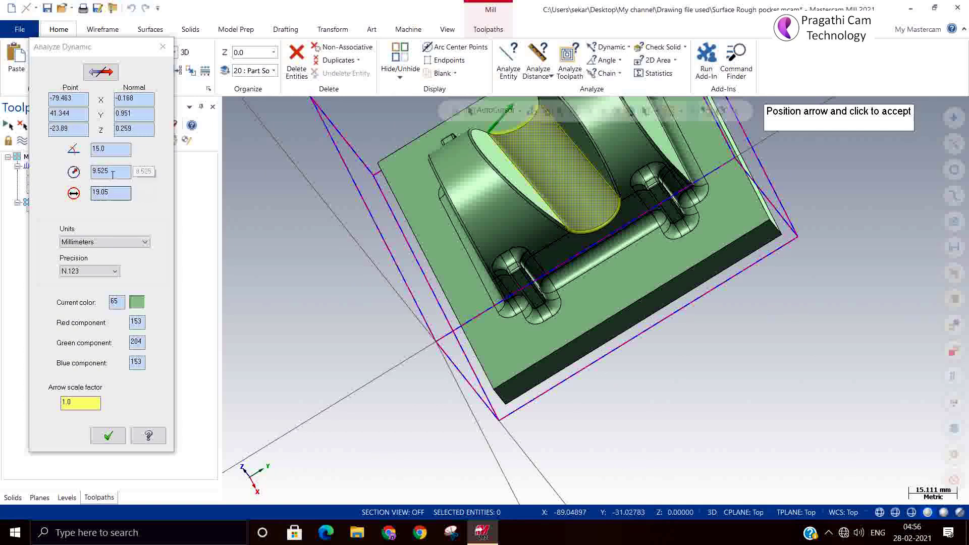
{"action": "left_click", "coordinate": [336, 225]}
- Return the model to isometric view and exit the dynamic analysis
{"action": "scroll", "coordinate": [406, 405], "scroll_direction": "down", "scroll_amount": 1}
{"action": "scroll", "coordinate": [407, 405], "scroll_direction": "down", "scroll_amount": 1}
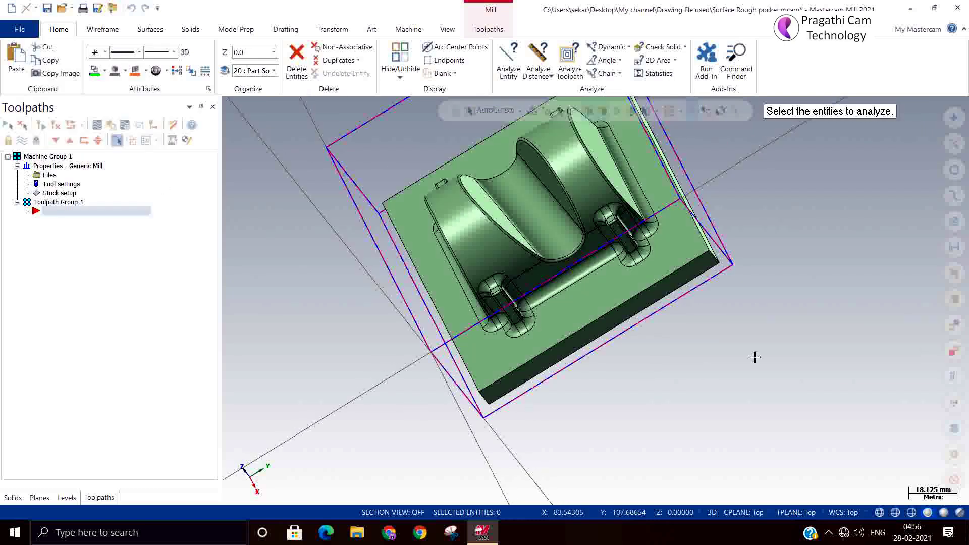
{"action": "right_click", "coordinate": [754, 356]}
{"action": "left_click", "coordinate": [782, 255]}
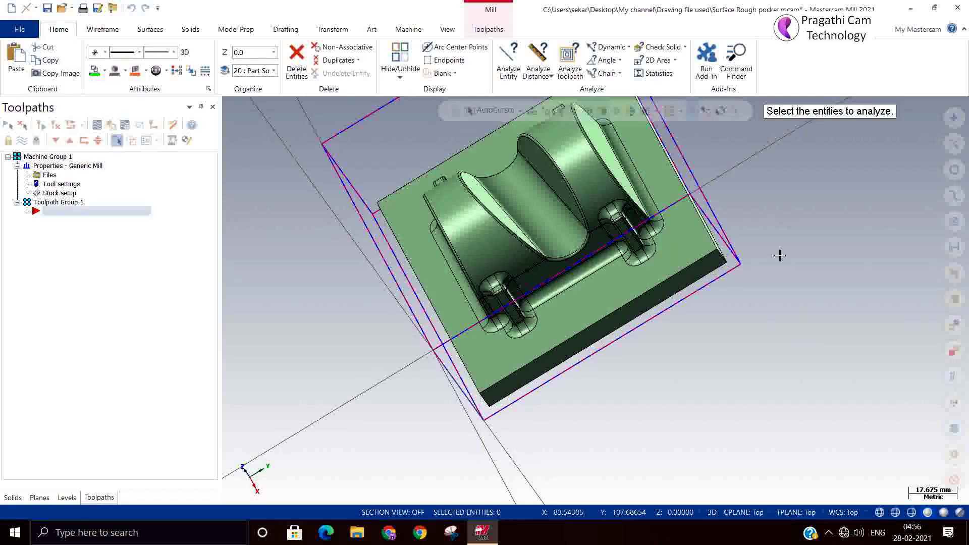
{"action": "scroll", "coordinate": [782, 261], "scroll_direction": "up", "scroll_amount": 6}
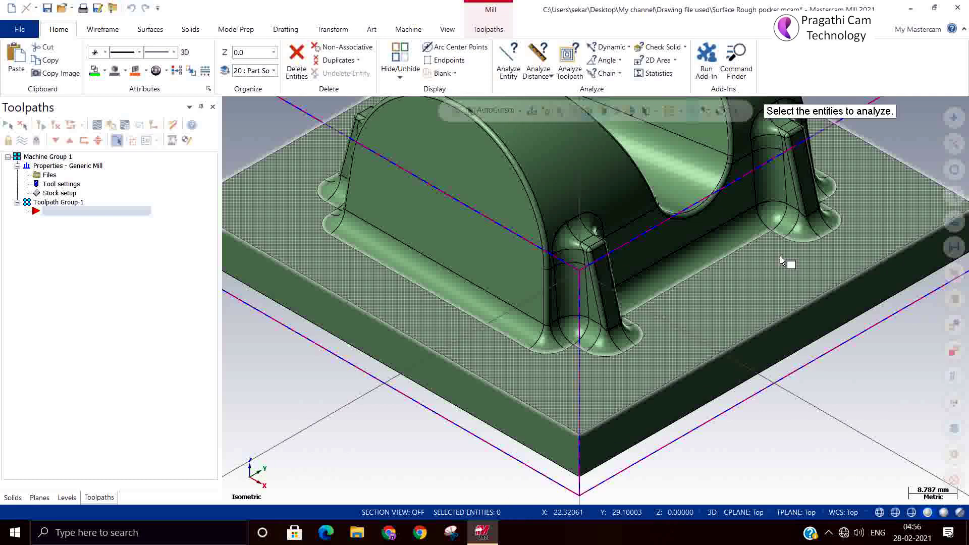
{"action": "scroll", "coordinate": [585, 398], "scroll_direction": "down", "scroll_amount": 7}
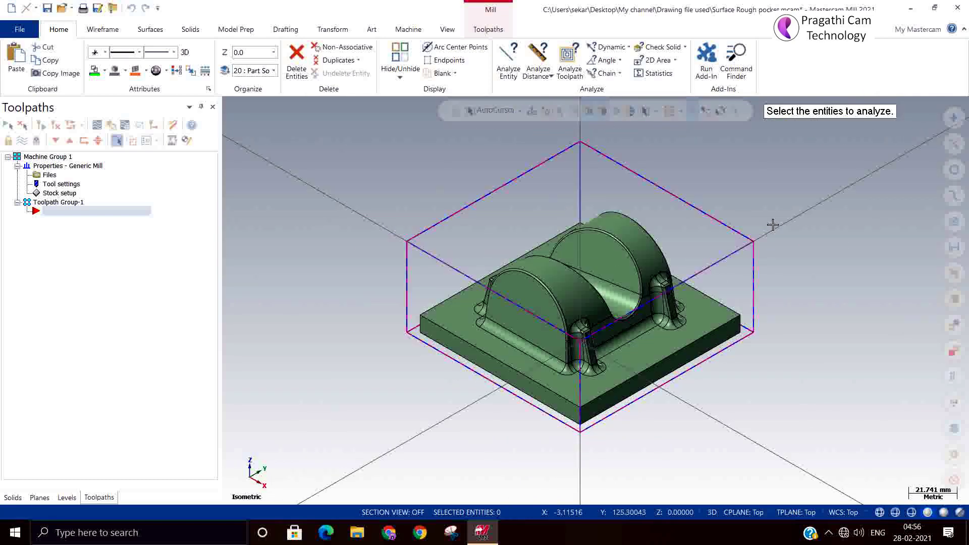
{"action": "key", "text": "Escape"}
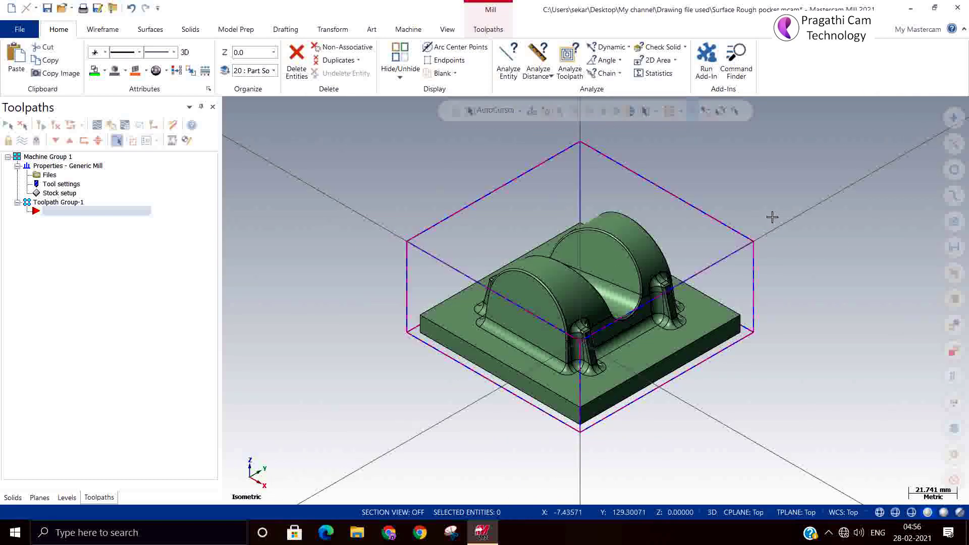
- Run Curvature with a radius-less-than limit of 5, note the 0.794 minimum, then close it
{"action": "left_click", "coordinate": [685, 48]}
{"action": "left_click", "coordinate": [671, 110]}
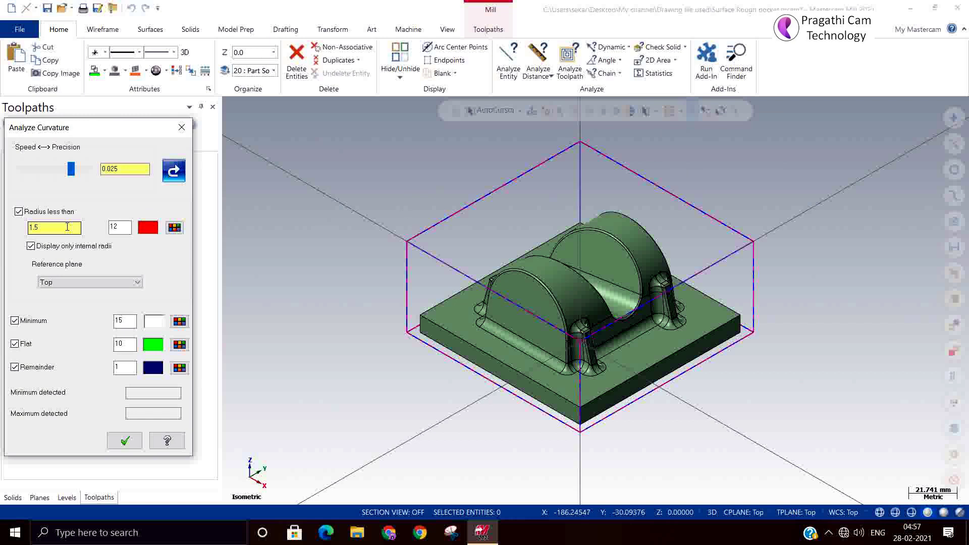
{"action": "left_click_drag", "start_coordinate": [68, 227], "coordinate": [2, 231]}
{"action": "type", "text": "5"}
{"action": "left_click", "coordinate": [174, 170]}
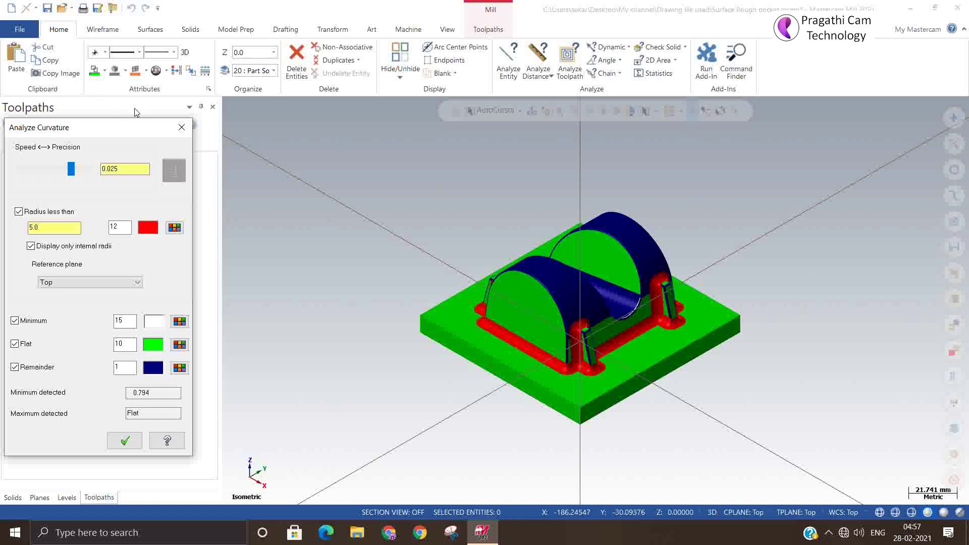
{"action": "left_click", "coordinate": [181, 128]}
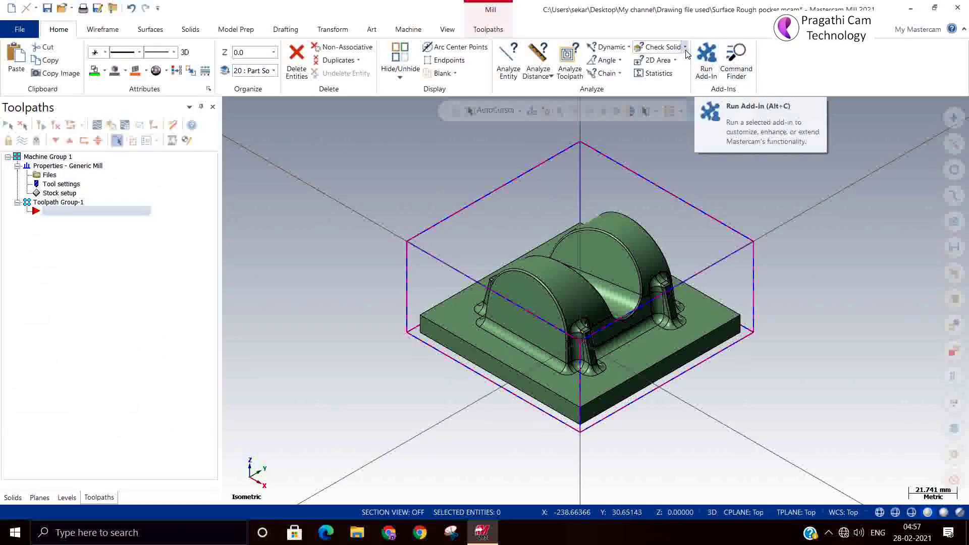
- Recolour the part by curvature with a 4.0 radius limit, then close the analysis
{"action": "left_click", "coordinate": [684, 47]}
{"action": "left_click", "coordinate": [668, 102]}
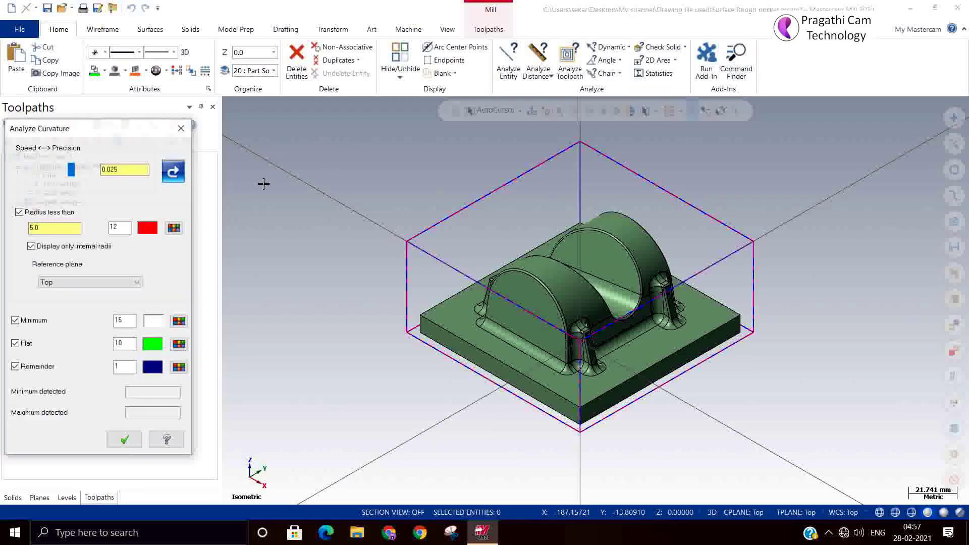
{"action": "double_click", "coordinate": [50, 229]}
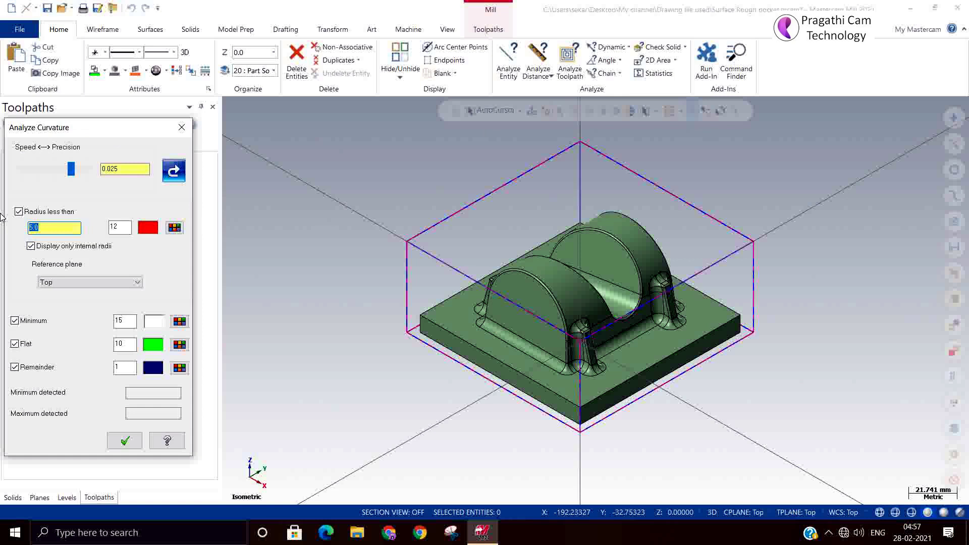
{"action": "type", "text": "4"}
{"action": "left_click", "coordinate": [166, 173]}
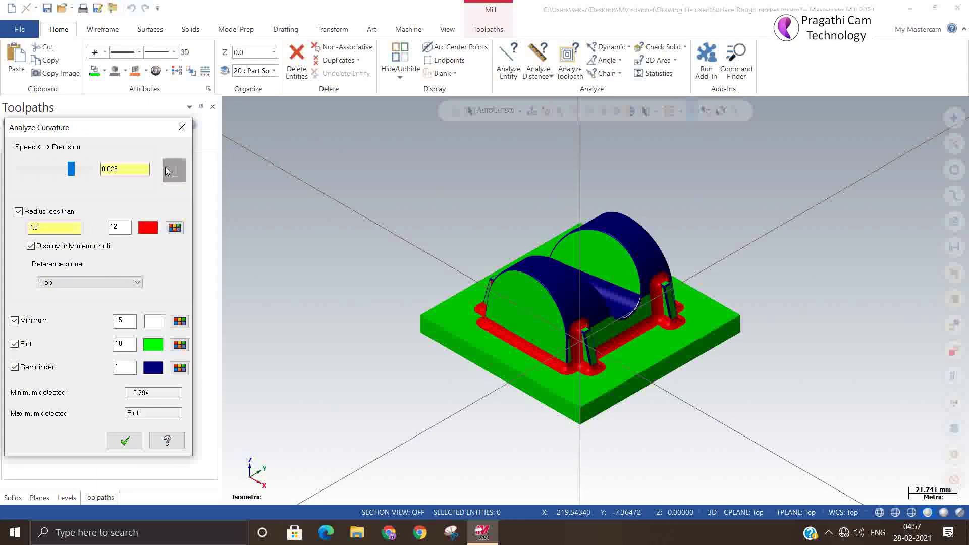
{"action": "left_click", "coordinate": [181, 127]}
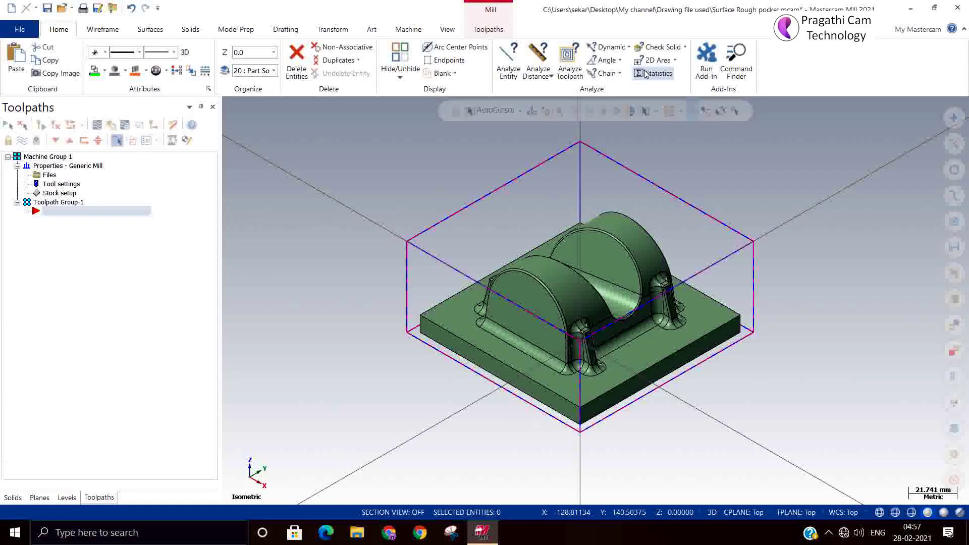
- Rerun curvature with a 3.0 limit, inspect the front pillar corners, then close it
{"action": "left_click", "coordinate": [685, 48]}
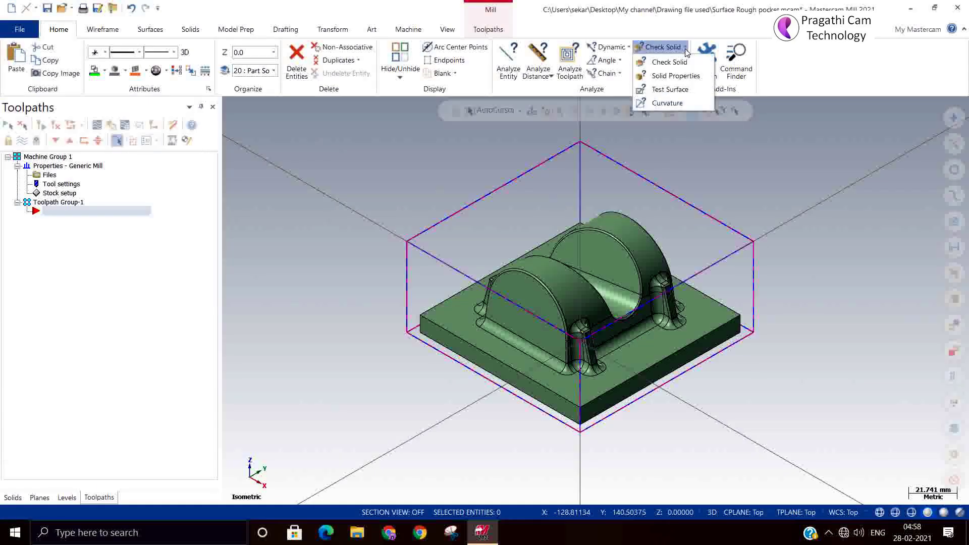
{"action": "left_click", "coordinate": [668, 103]}
{"action": "double_click", "coordinate": [64, 227]}
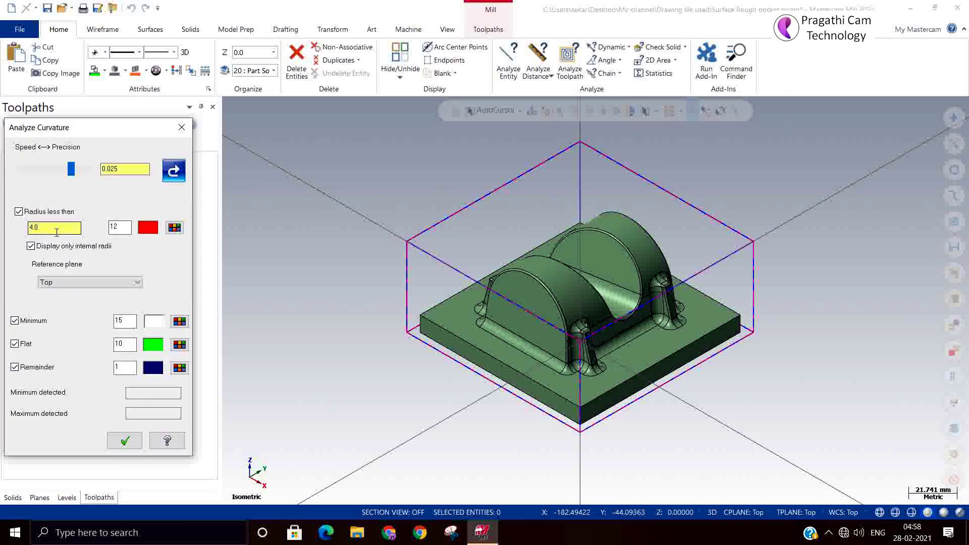
{"action": "type", "text": "3"}
{"action": "left_click", "coordinate": [175, 171]}
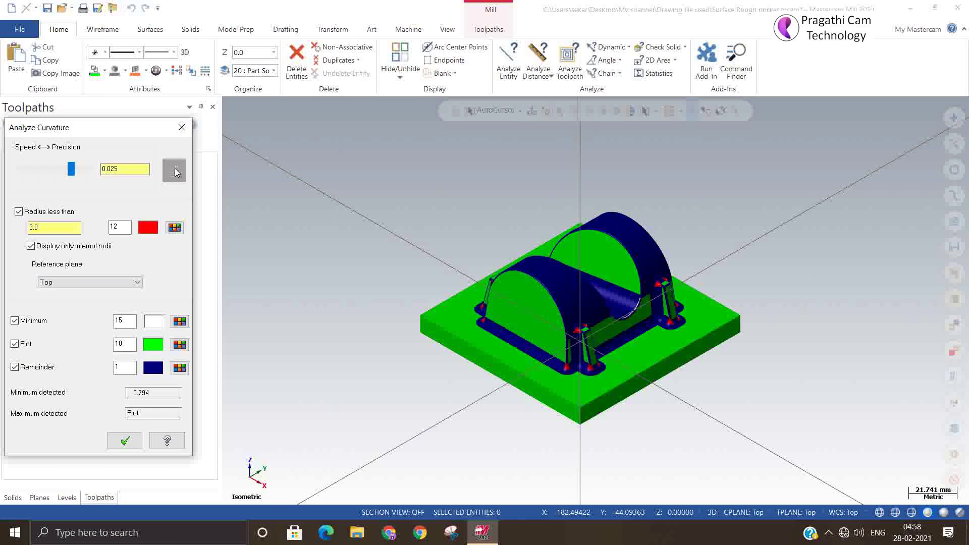
{"action": "scroll", "coordinate": [582, 367], "scroll_direction": "up", "scroll_amount": 5}
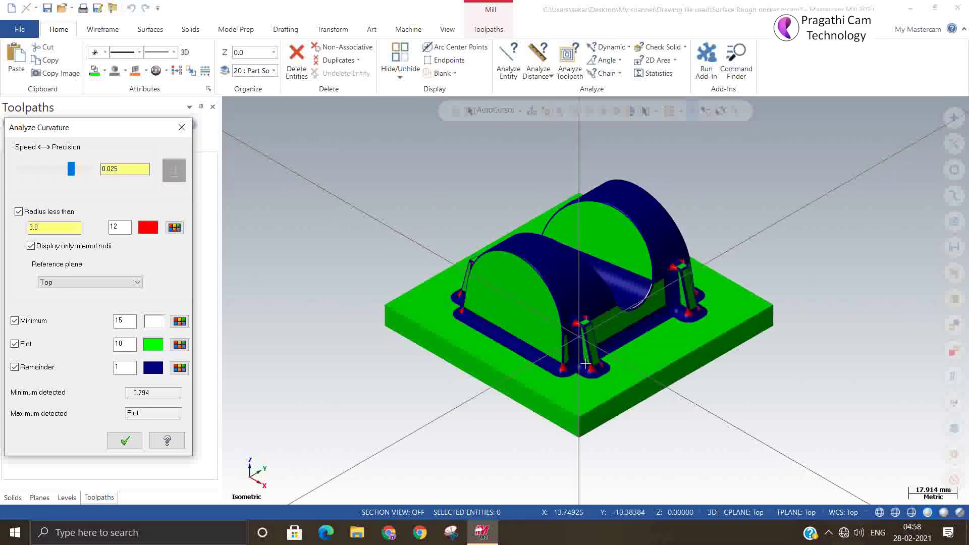
{"action": "scroll", "coordinate": [533, 369], "scroll_direction": "up", "scroll_amount": 3}
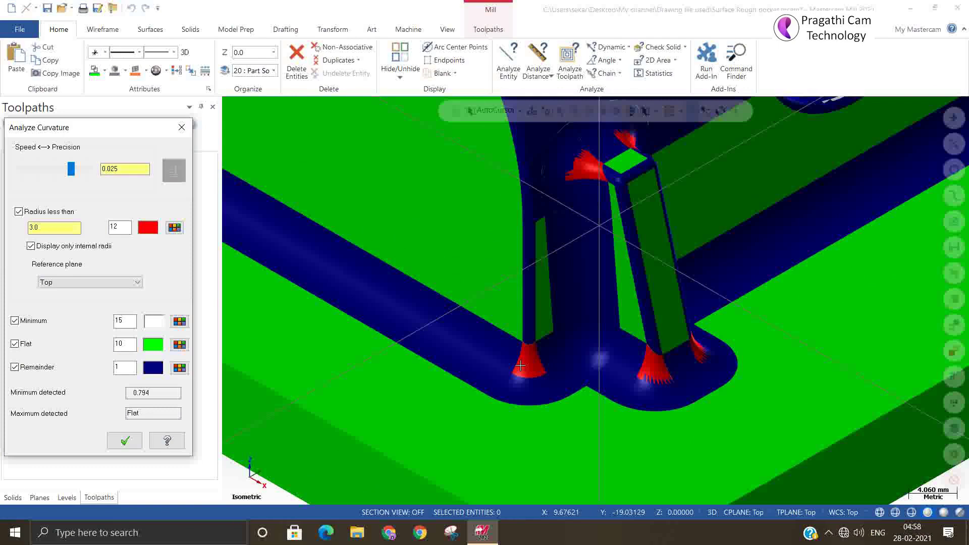
{"action": "scroll", "coordinate": [609, 396], "scroll_direction": "down", "scroll_amount": 1}
{"action": "middle_click_drag", "start_coordinate": [609, 396], "coordinate": [858, 353]}
{"action": "scroll", "coordinate": [563, 387], "scroll_direction": "down", "scroll_amount": 2}
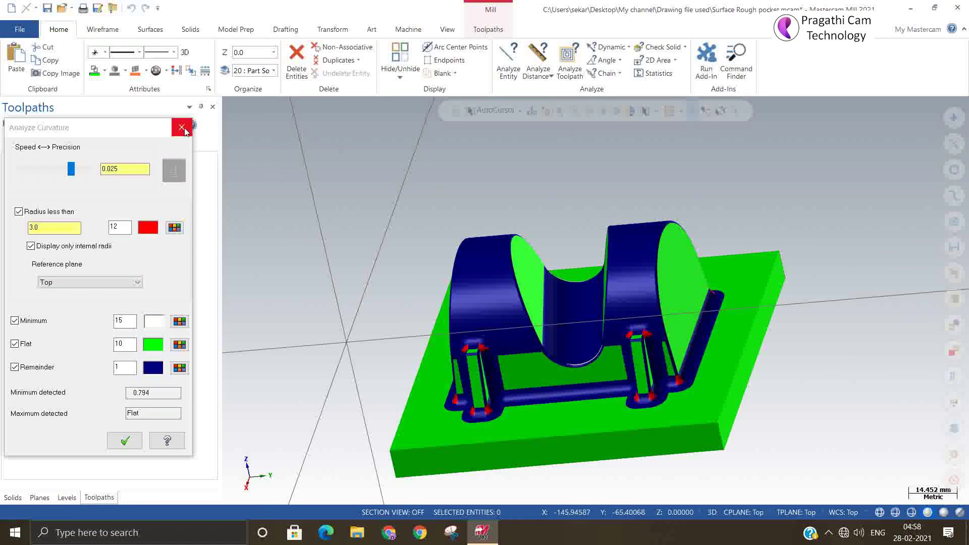
{"action": "left_click", "coordinate": [182, 128]}
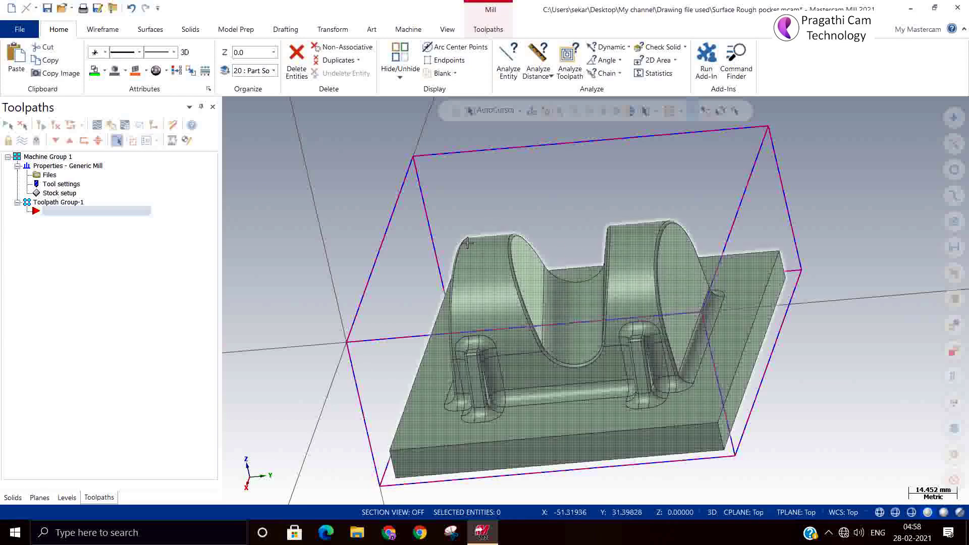
- Switch to the Isometric (WCS) view showing the whole part
{"action": "left_click_drag", "start_coordinate": [524, 153], "coordinate": [312, 190]}
{"action": "right_click", "coordinate": [312, 190]}
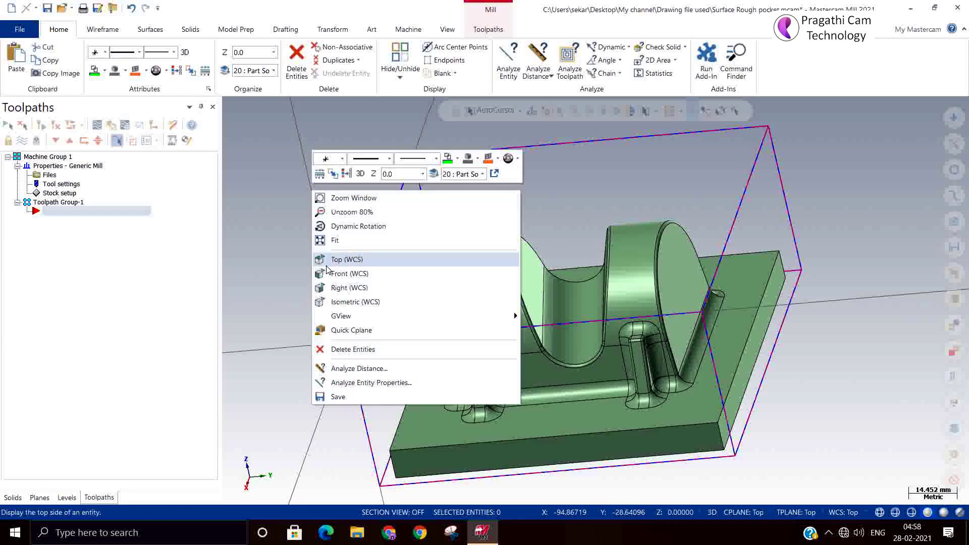
{"action": "left_click", "coordinate": [349, 302]}
{"action": "scroll", "coordinate": [349, 301], "scroll_direction": "up", "scroll_amount": 5}
{"action": "scroll", "coordinate": [349, 302], "scroll_direction": "down", "scroll_amount": 6}
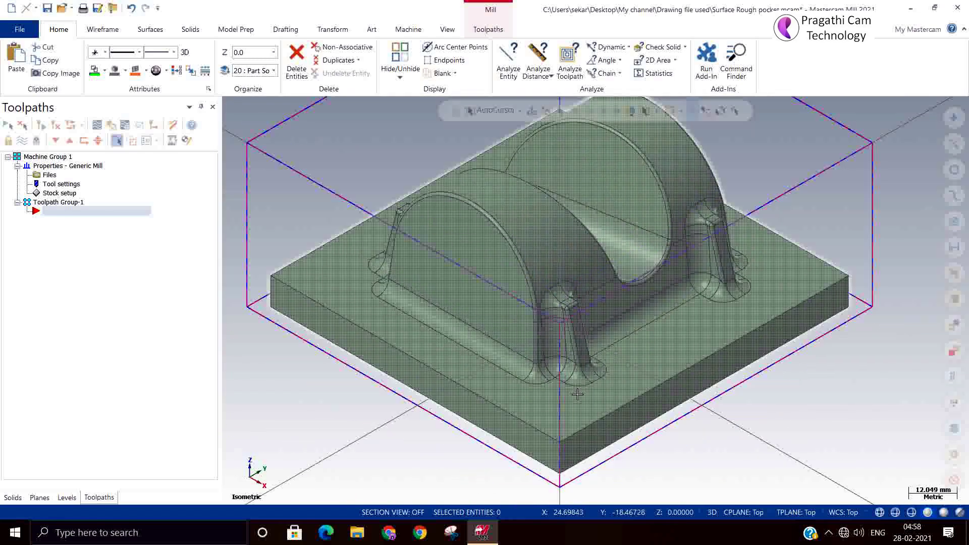
{"action": "scroll", "coordinate": [357, 379], "scroll_direction": "down", "scroll_amount": 2}
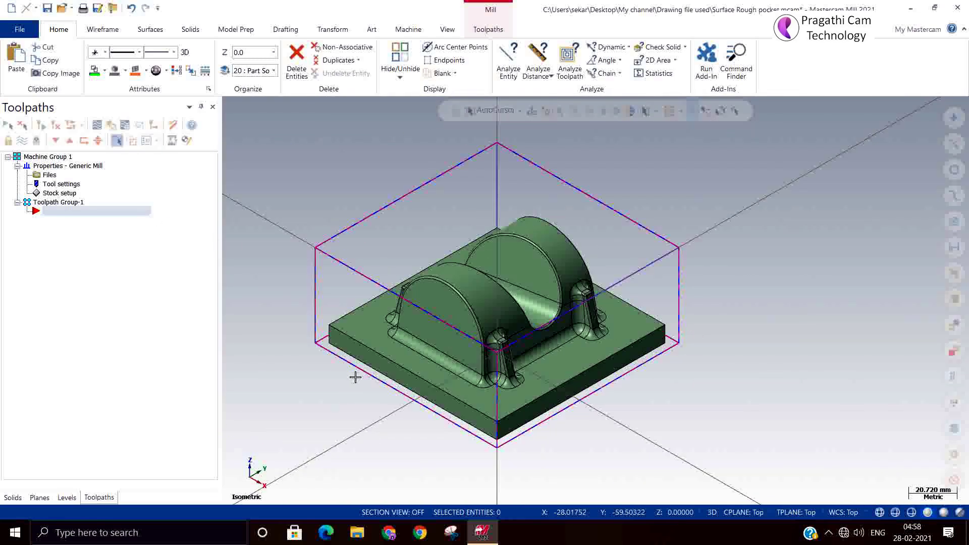
{"action": "scroll", "coordinate": [578, 170], "scroll_direction": "up", "scroll_amount": 1}
{"action": "scroll", "coordinate": [839, 297], "scroll_direction": "down", "scroll_amount": 2}
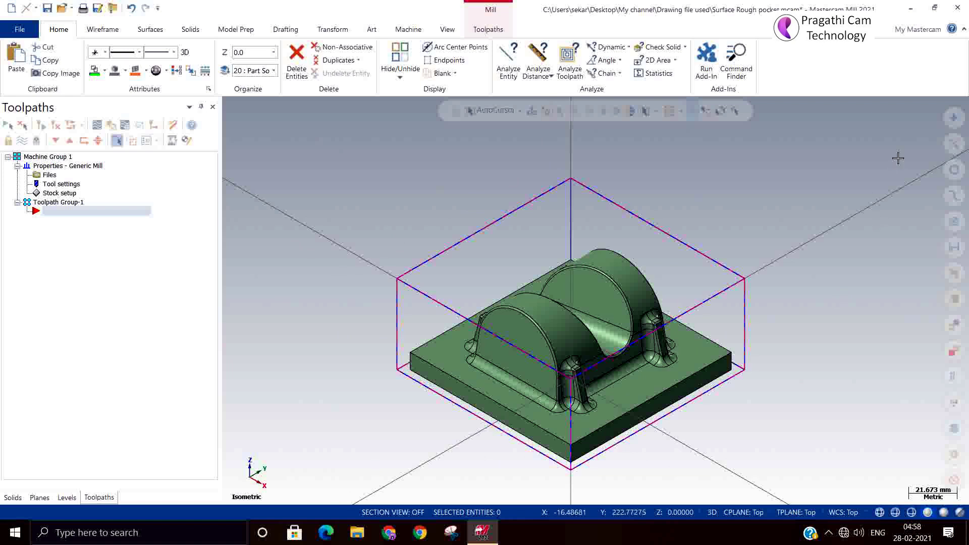
- Run Check Solid on the saddle and acknowledge the 0 errors result
{"action": "left_click", "coordinate": [685, 47]}
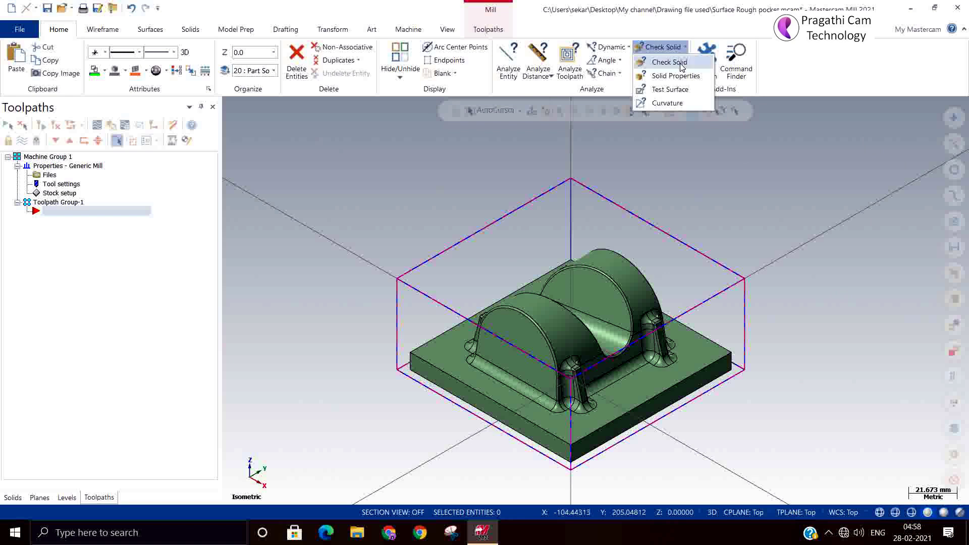
{"action": "left_click", "coordinate": [662, 62]}
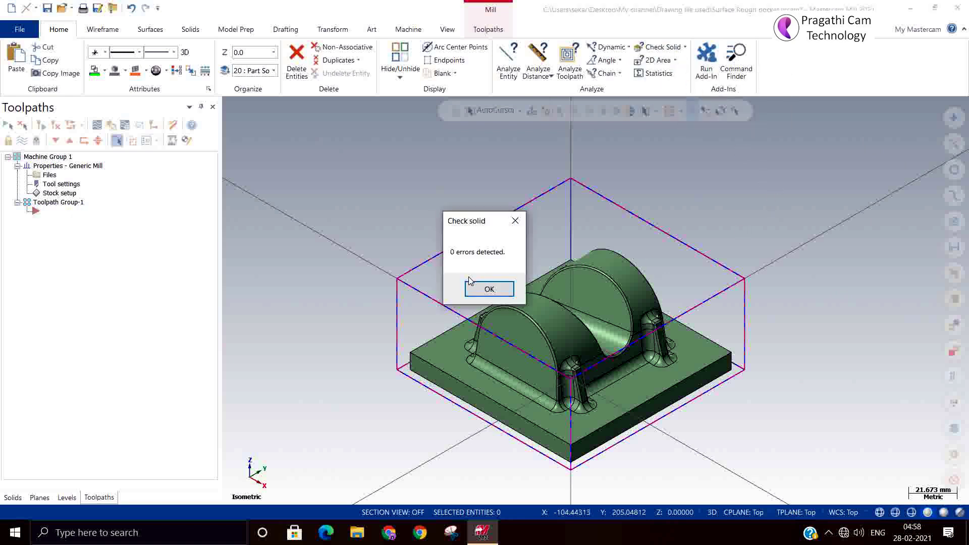
{"action": "left_click", "coordinate": [492, 288]}
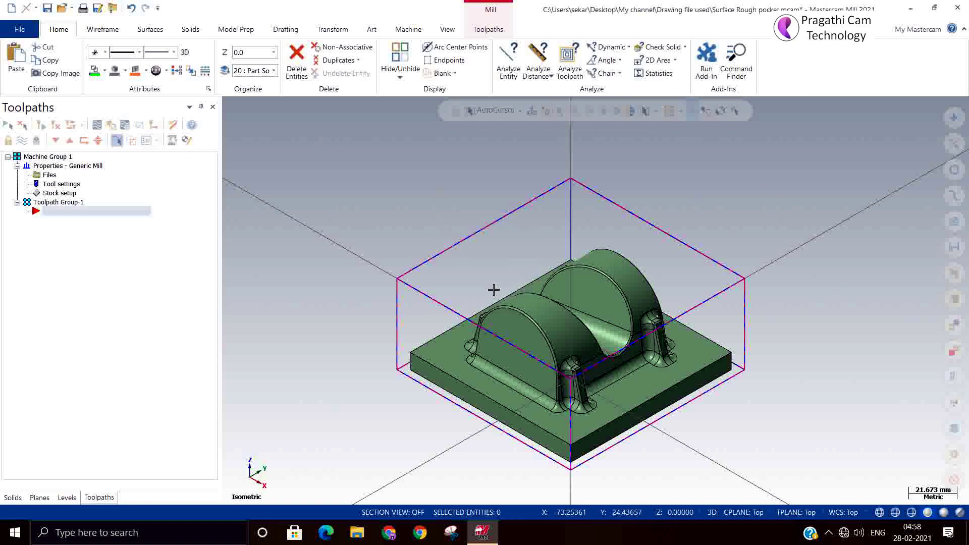
{"action": "left_click", "coordinate": [687, 48]}
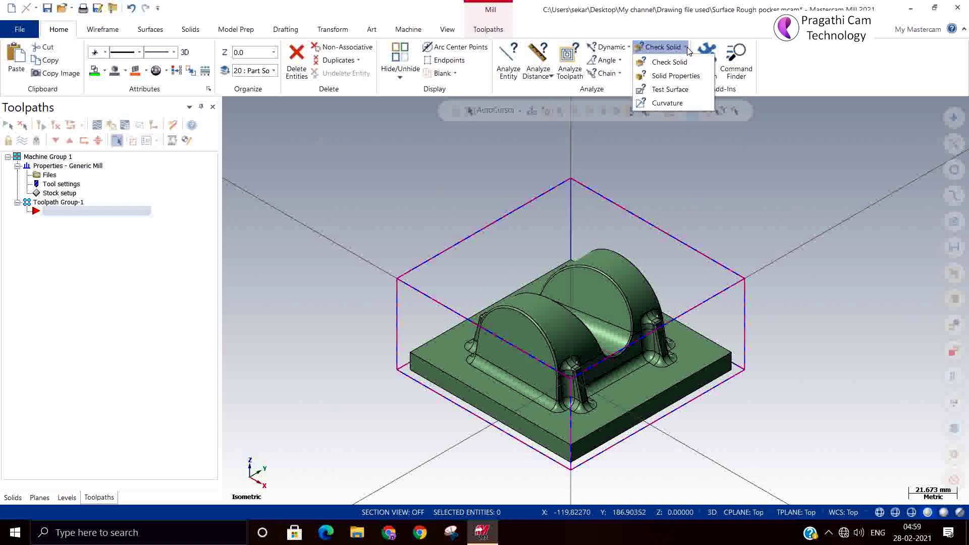
- Open Analyze Draft Angle with the Top reference plane and move the dialog aside
{"action": "left_click", "coordinate": [770, 217]}
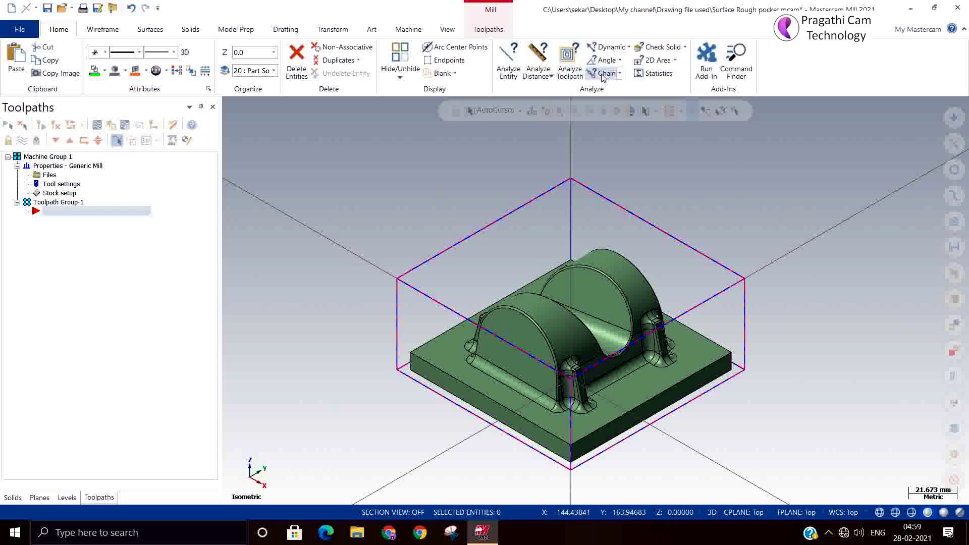
{"action": "left_click", "coordinate": [621, 60]}
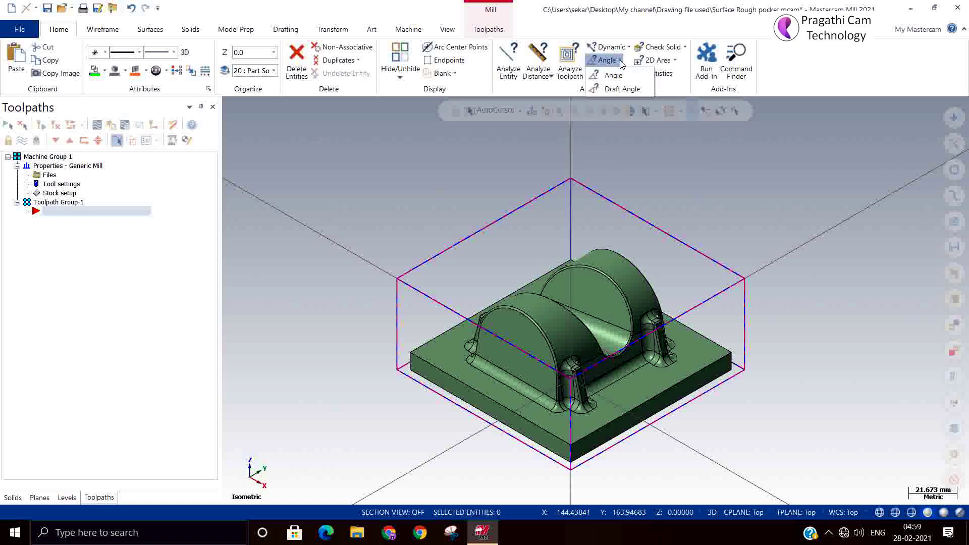
{"action": "left_click", "coordinate": [625, 92]}
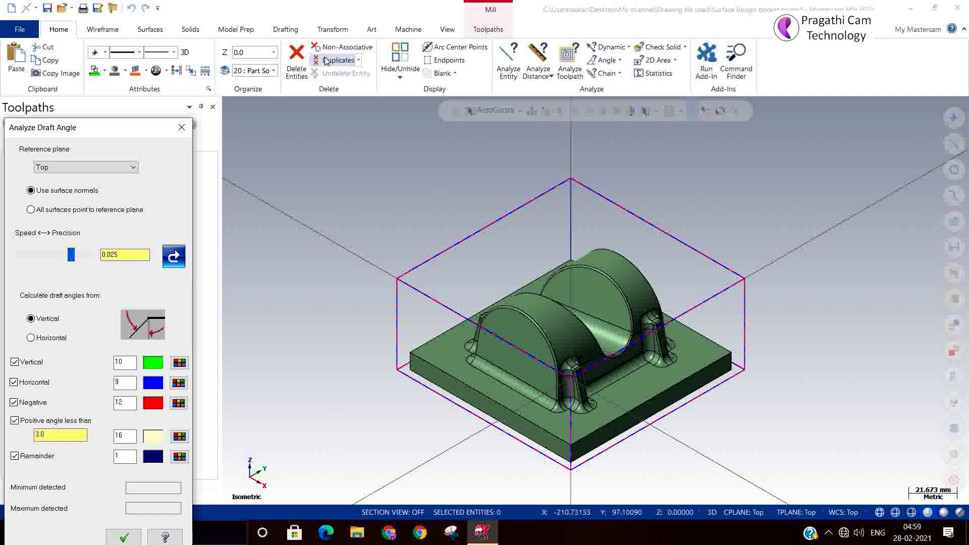
{"action": "left_click_drag", "start_coordinate": [140, 128], "coordinate": [228, 37]}
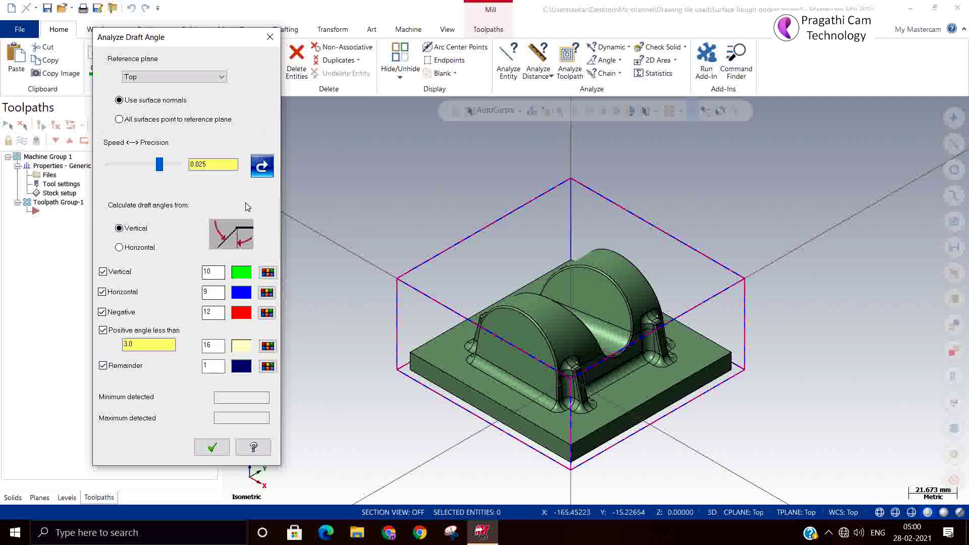
- Colour the part by draft angle from -90 to 90, inspect the pillar faces, then close
{"action": "left_click", "coordinate": [267, 169]}
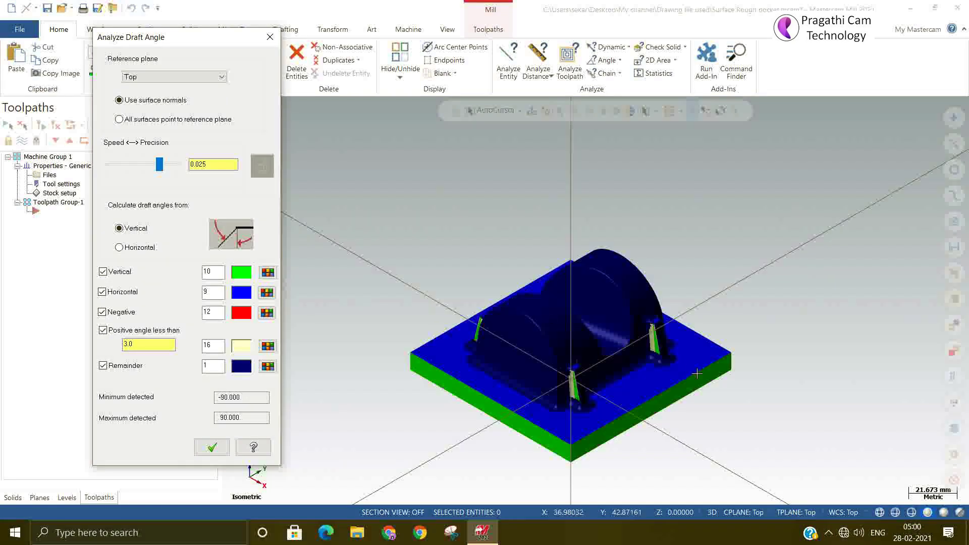
{"action": "middle_click_drag", "start_coordinate": [565, 331], "coordinate": [419, 411]}
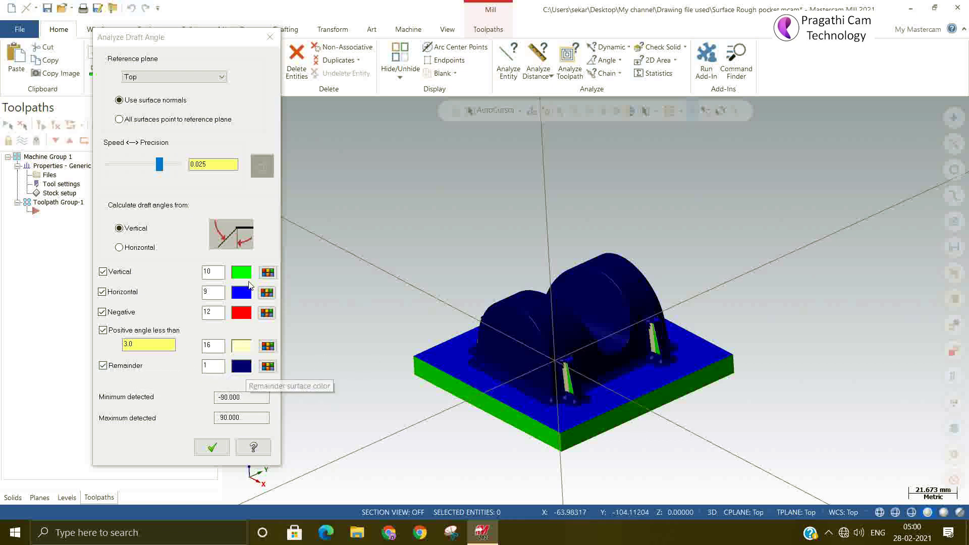
{"action": "scroll", "coordinate": [554, 361], "scroll_direction": "up", "scroll_amount": 5}
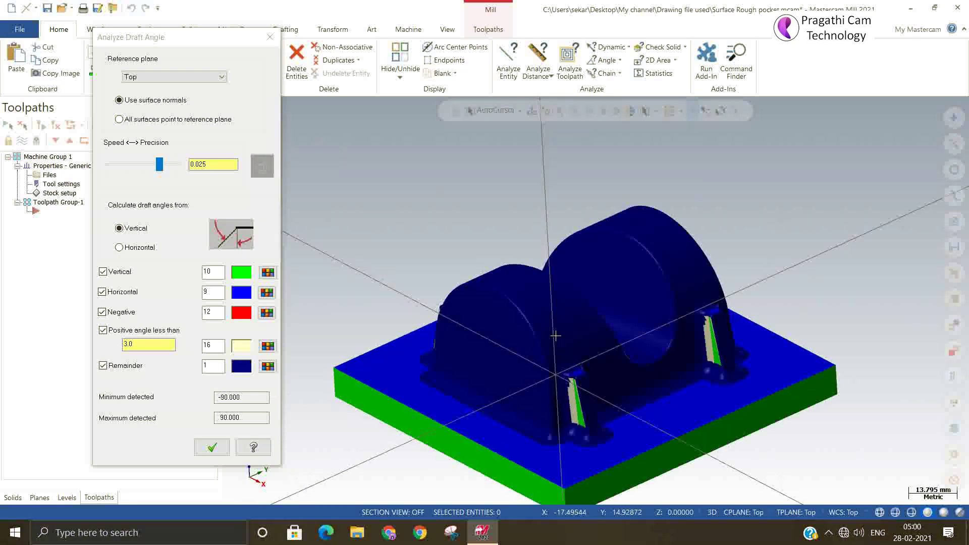
{"action": "middle_click_drag", "start_coordinate": [554, 367], "coordinate": [490, 351]}
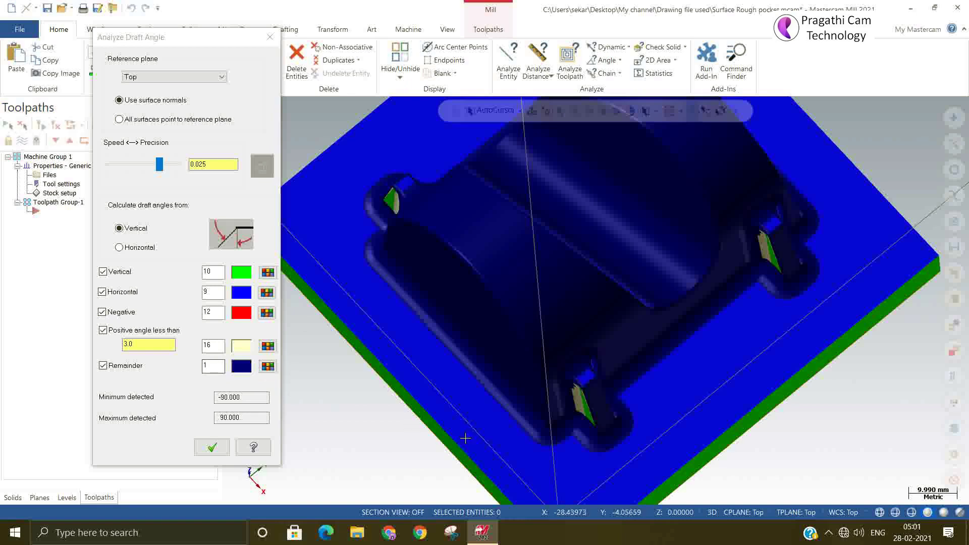
{"action": "middle_click_drag", "start_coordinate": [704, 490], "coordinate": [438, 405]}
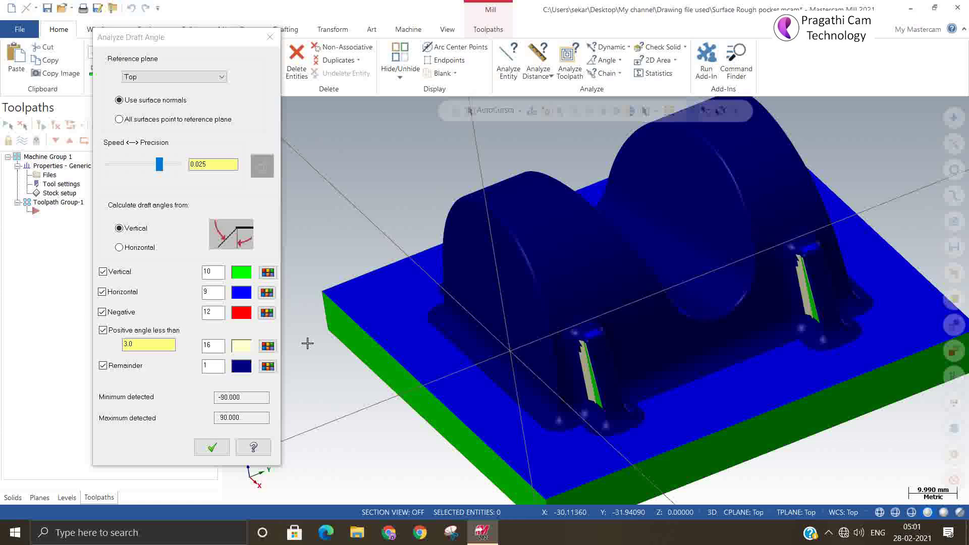
{"action": "left_click", "coordinate": [271, 37]}
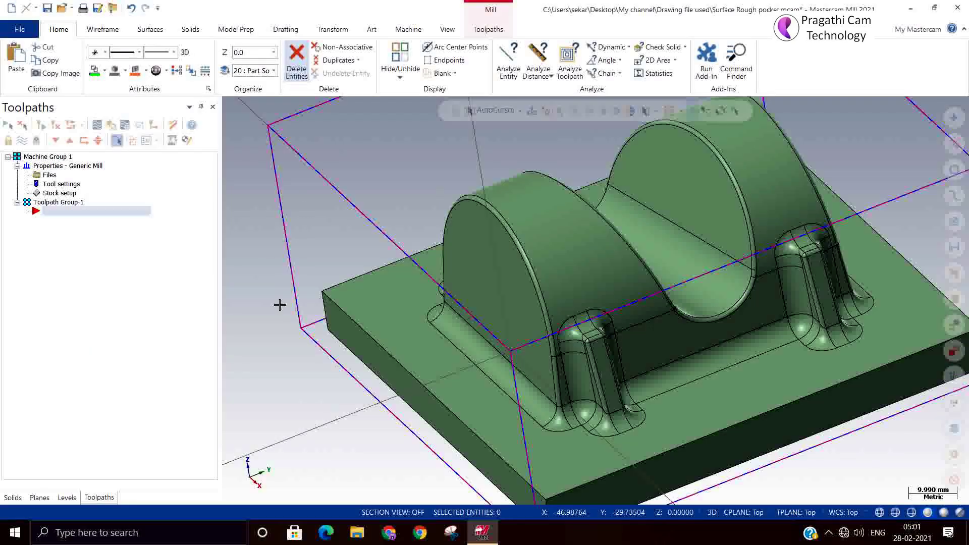
{"action": "right_click", "coordinate": [280, 305]}
- Choose Isometric (WCS) to show the uncoloured part inside its 110 × 110 × 50 stock box
{"action": "left_click", "coordinate": [307, 414]}
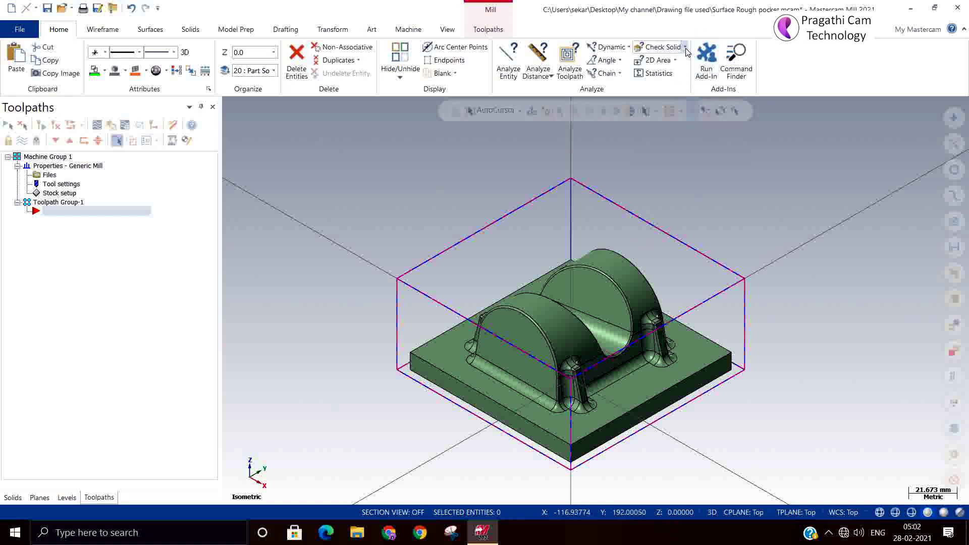
- Browse the Analyze dropdowns, then open Check Solid > Test Surface with 0.05 tolerance
{"action": "left_click", "coordinate": [687, 51]}
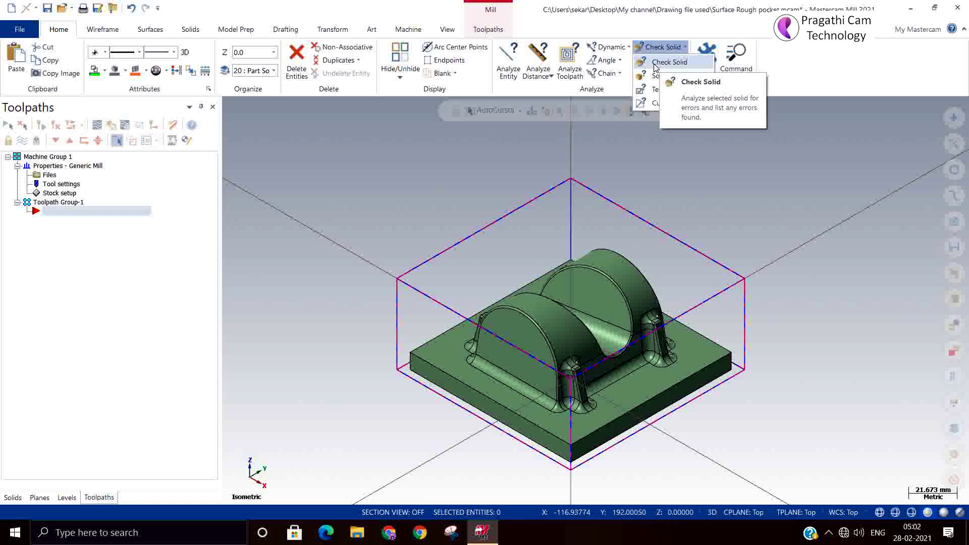
{"action": "left_click", "coordinate": [675, 135]}
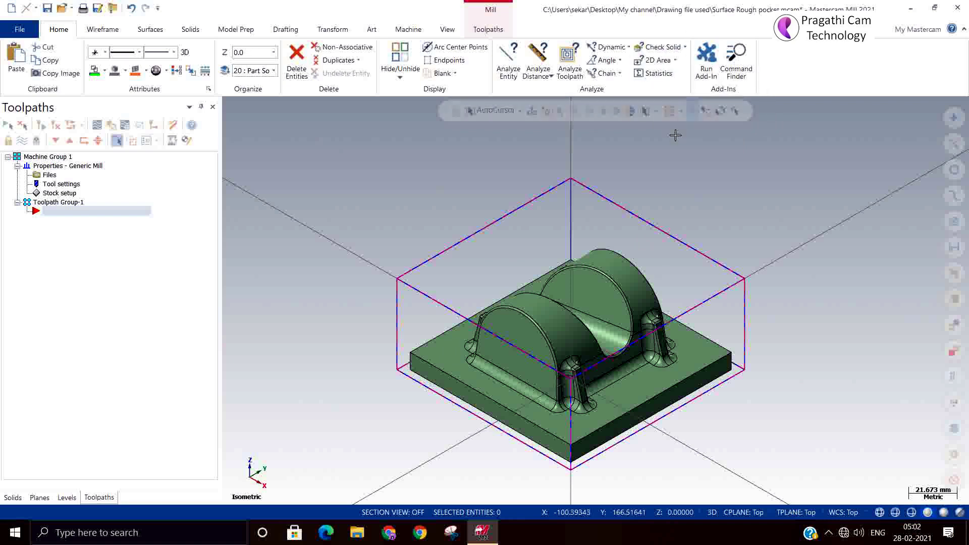
{"action": "left_click", "coordinate": [678, 62]}
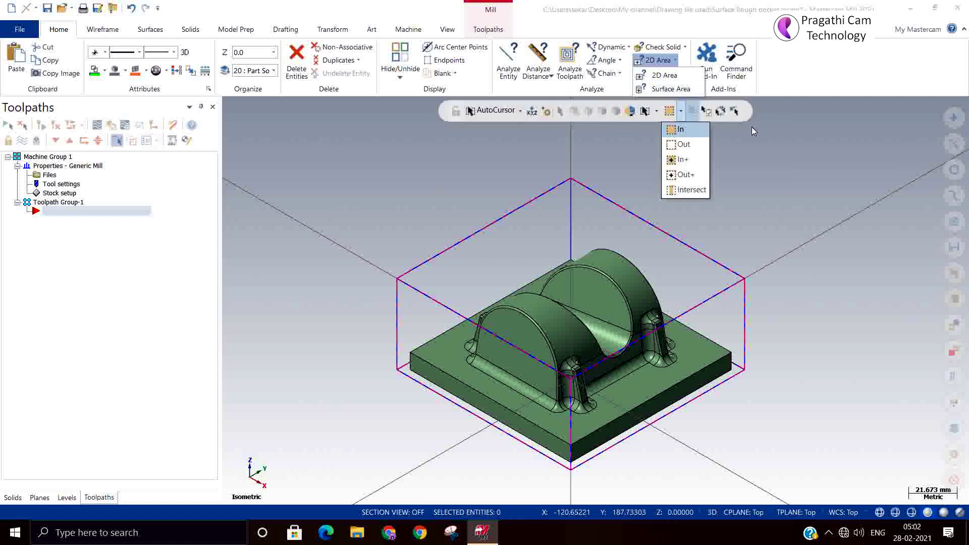
{"action": "left_click", "coordinate": [757, 163]}
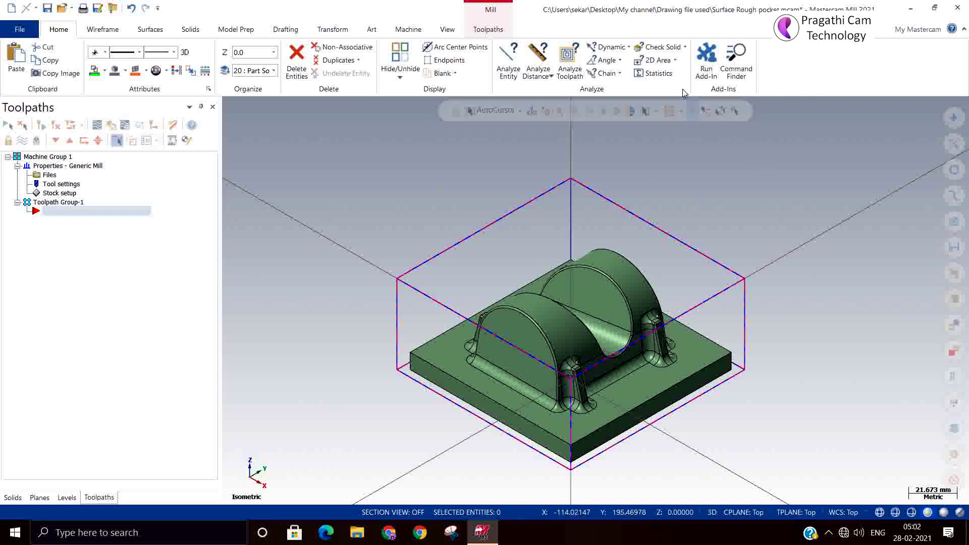
{"action": "left_click", "coordinate": [621, 74]}
{"action": "left_click", "coordinate": [621, 61]}
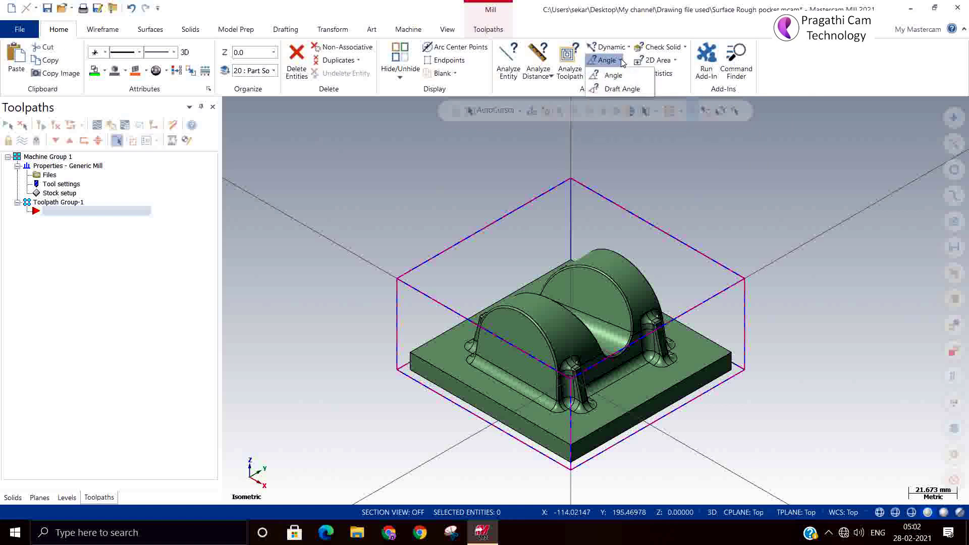
{"action": "left_click", "coordinate": [630, 47]}
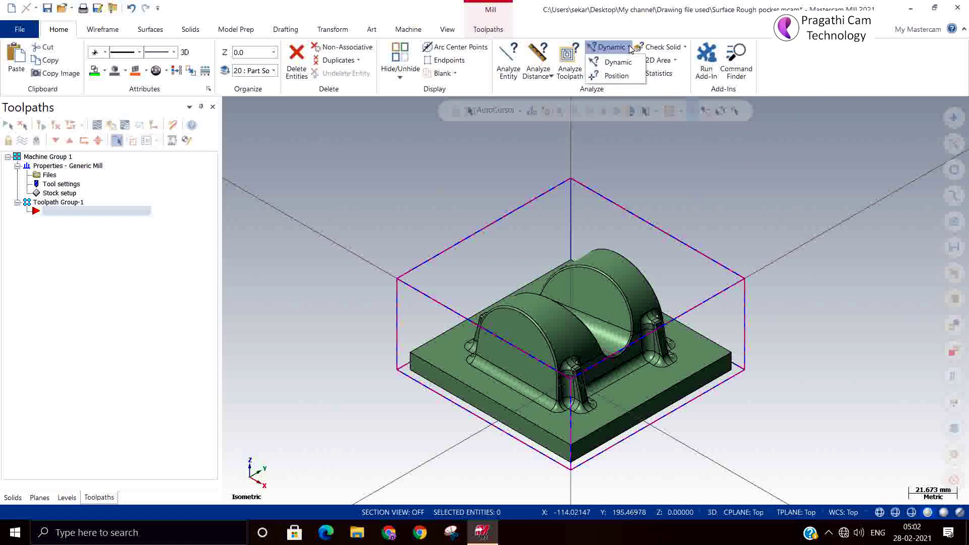
{"action": "left_click", "coordinate": [630, 47]}
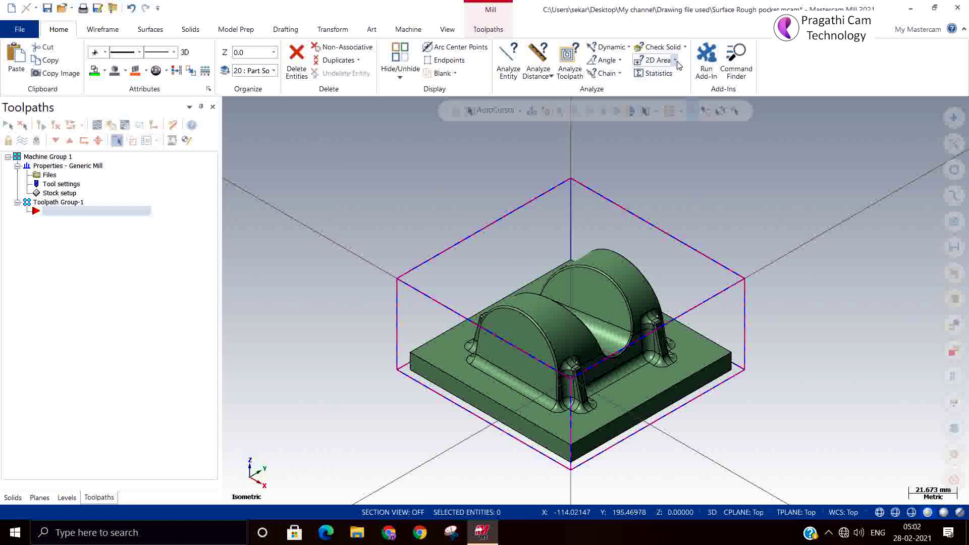
{"action": "left_click", "coordinate": [686, 51]}
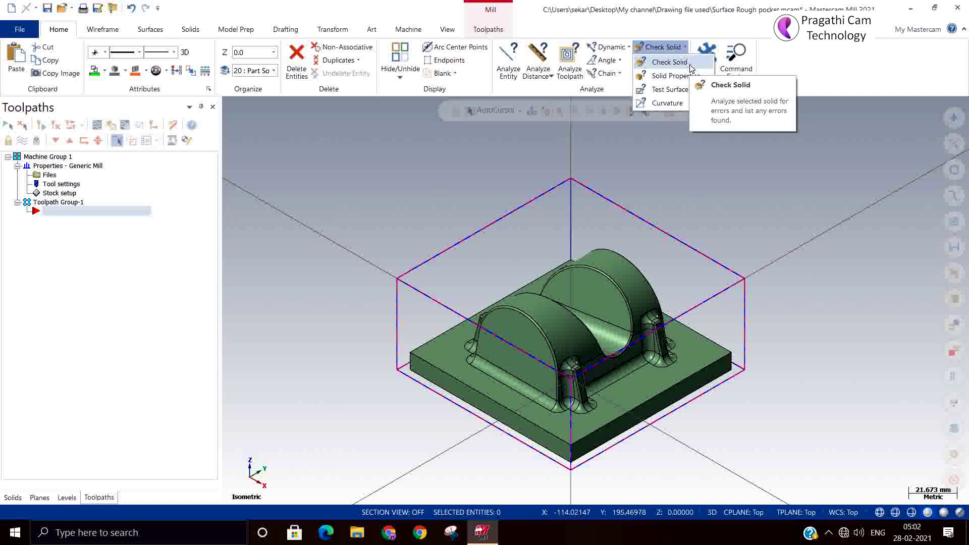
{"action": "left_click", "coordinate": [680, 90]}
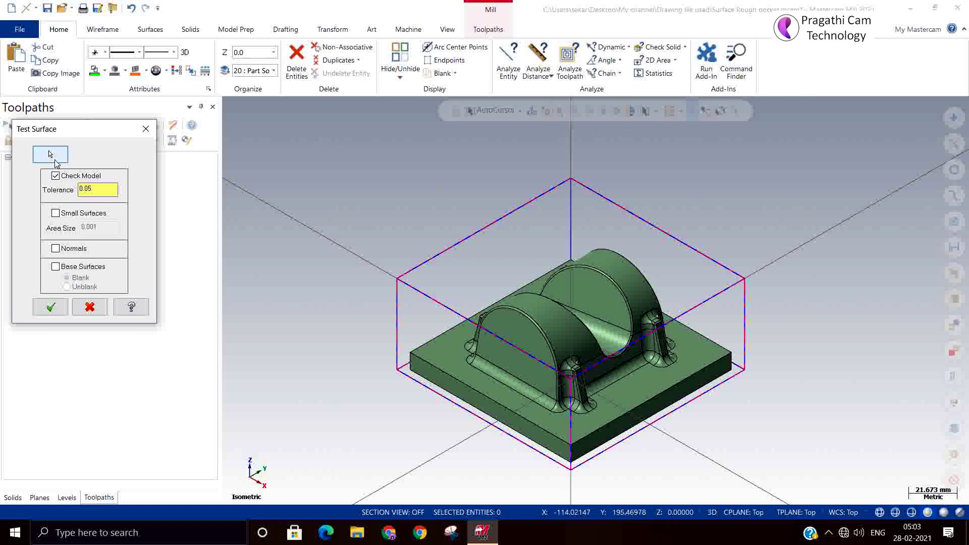
- Test the part's surfaces with Small Surfaces, Normals and Base Surfaces checks, finding 0 small surfaces
{"action": "left_click", "coordinate": [68, 214]}
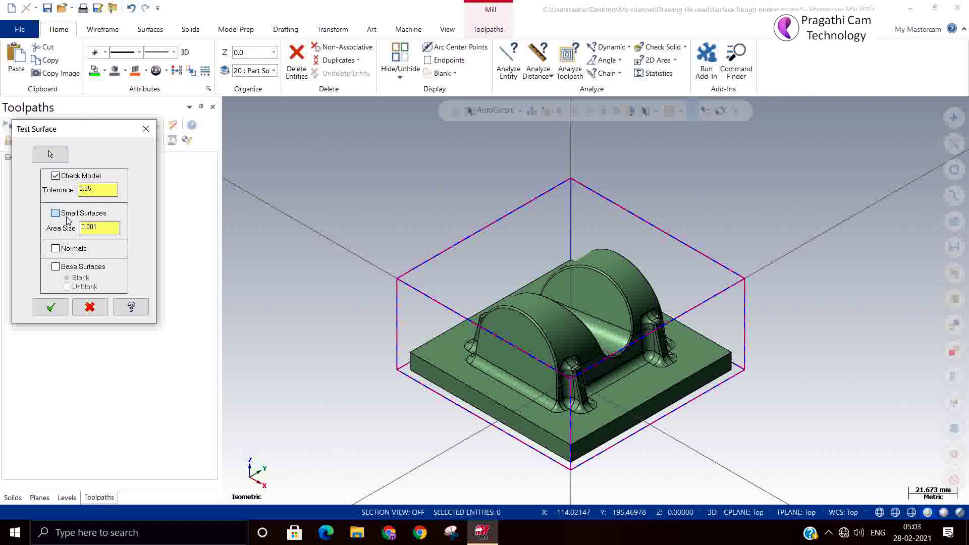
{"action": "left_click", "coordinate": [65, 249]}
{"action": "left_click", "coordinate": [64, 267]}
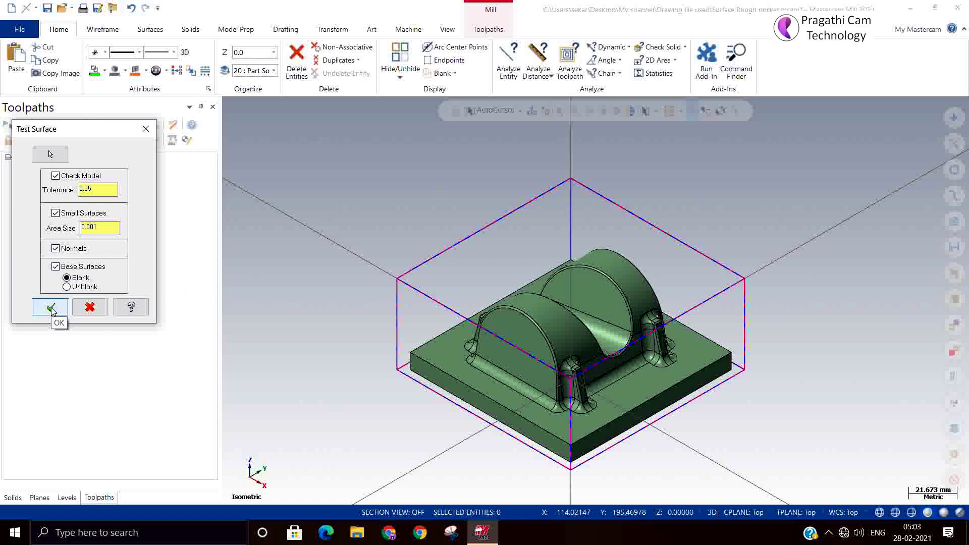
{"action": "left_click", "coordinate": [49, 154]}
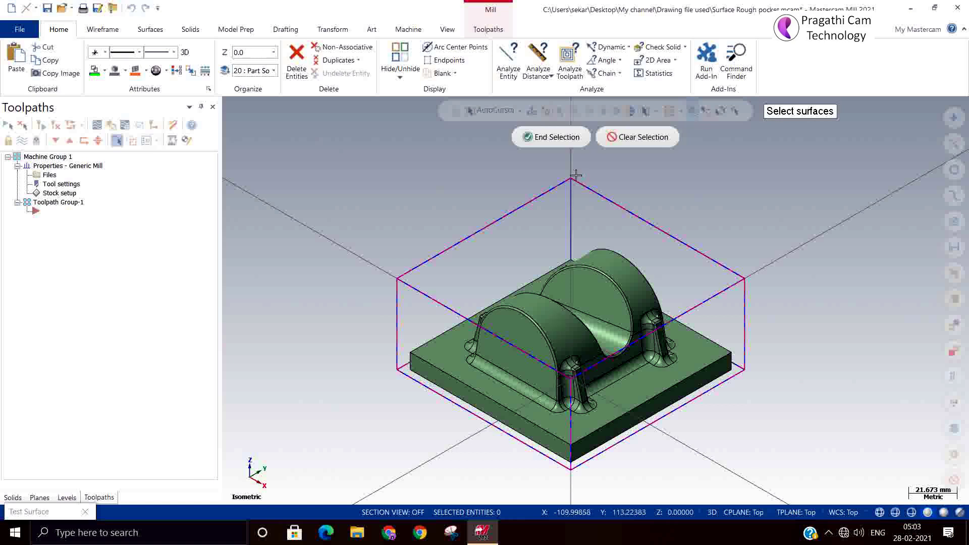
{"action": "left_click", "coordinate": [577, 147]}
{"action": "left_click", "coordinate": [59, 314]}
{"action": "key", "text": "Return"}
{"action": "key", "text": "Return"}
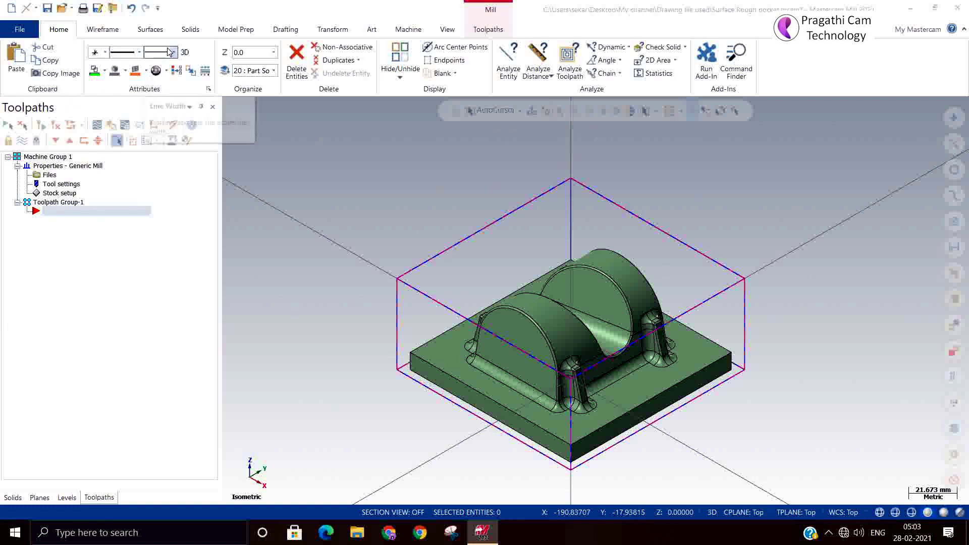
- Create surfaces from all faces of the saddle solid using Surfaces > From Solid
{"action": "left_click", "coordinate": [190, 31]}
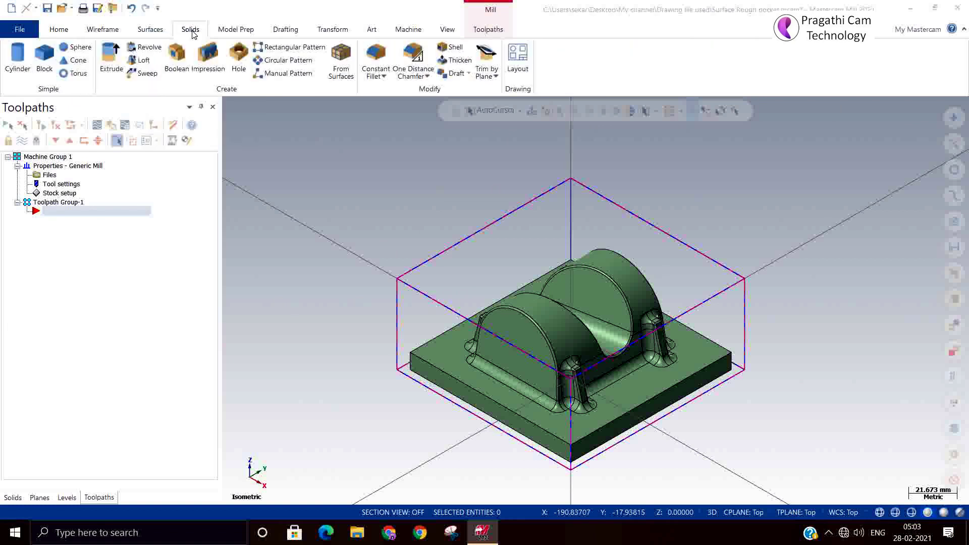
{"action": "left_click", "coordinate": [153, 31]}
{"action": "left_click", "coordinate": [111, 56]}
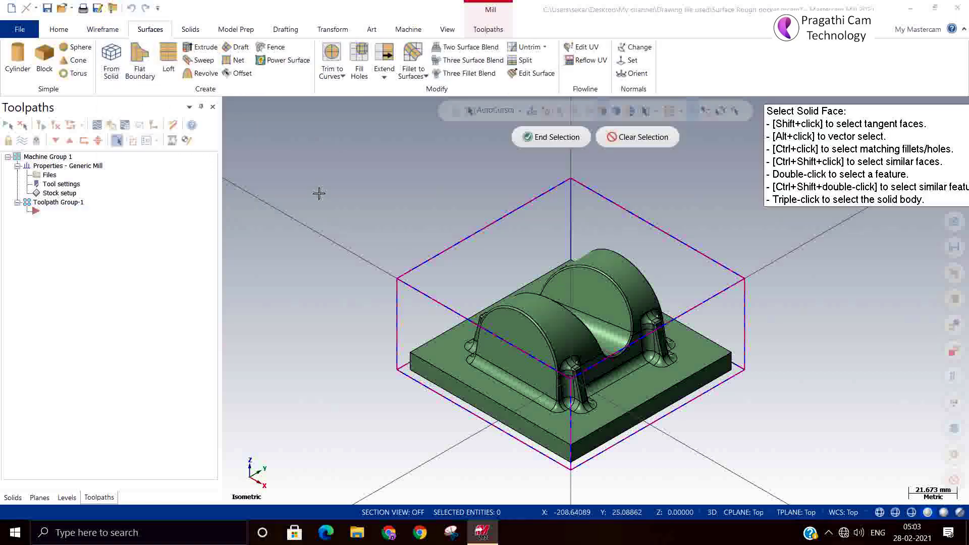
{"action": "left_click", "coordinate": [522, 335]}
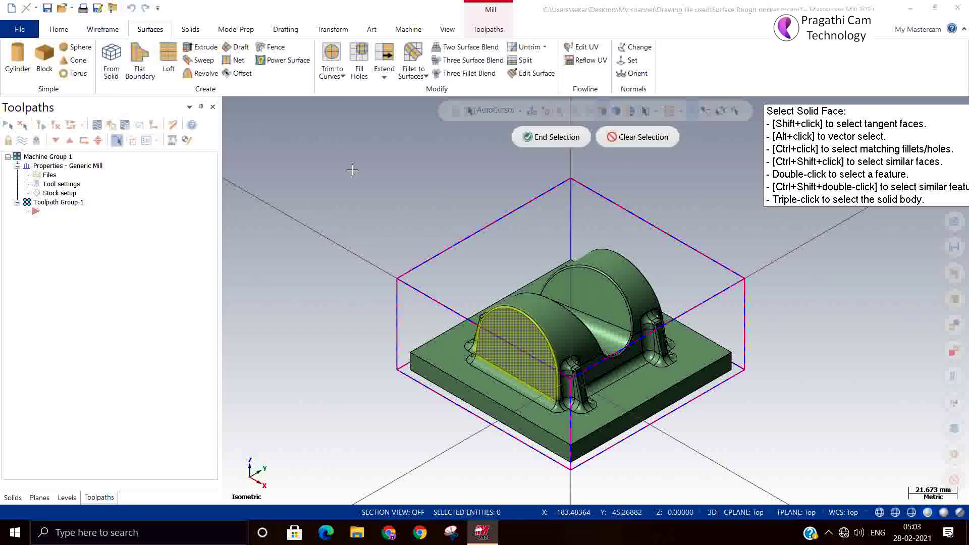
{"action": "left_click_drag", "start_coordinate": [352, 171], "coordinate": [787, 458]}
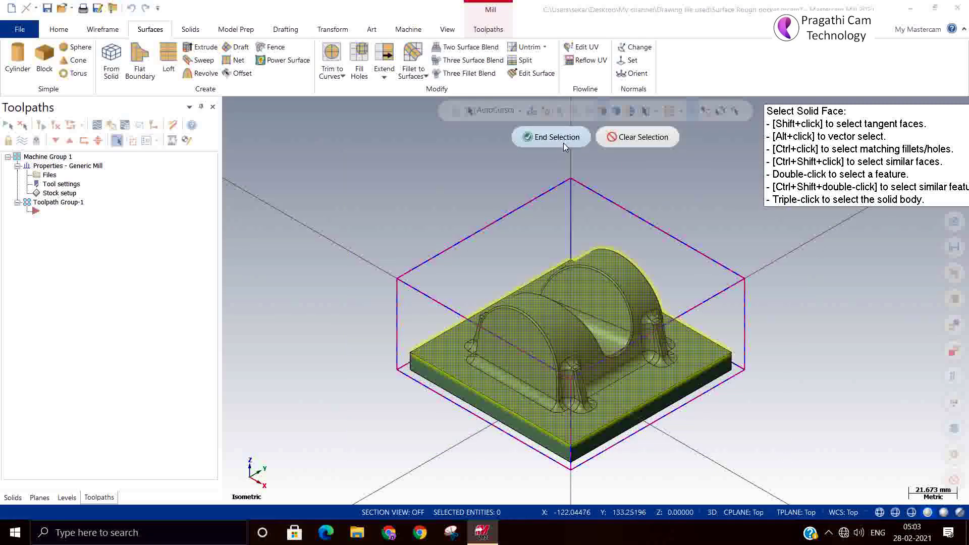
{"action": "left_click", "coordinate": [550, 137]}
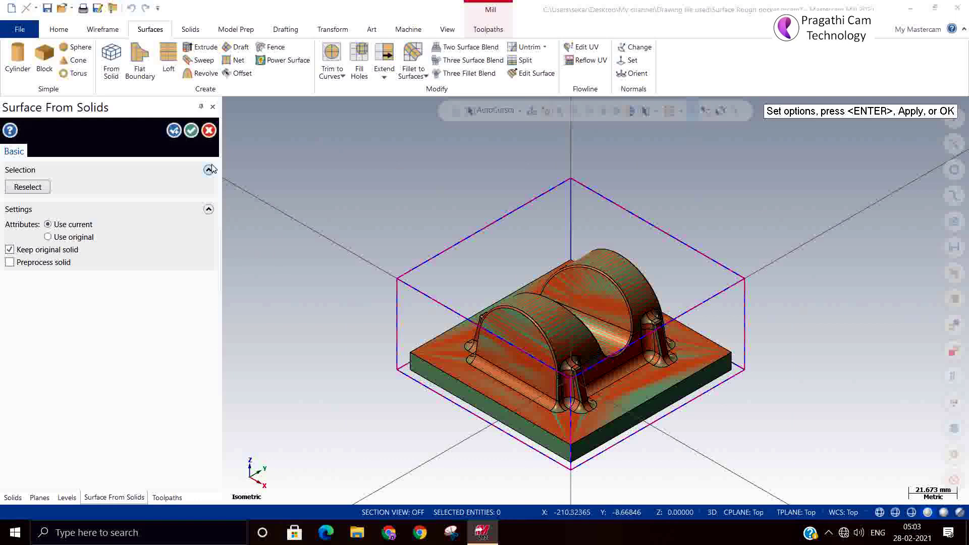
{"action": "left_click", "coordinate": [191, 131]}
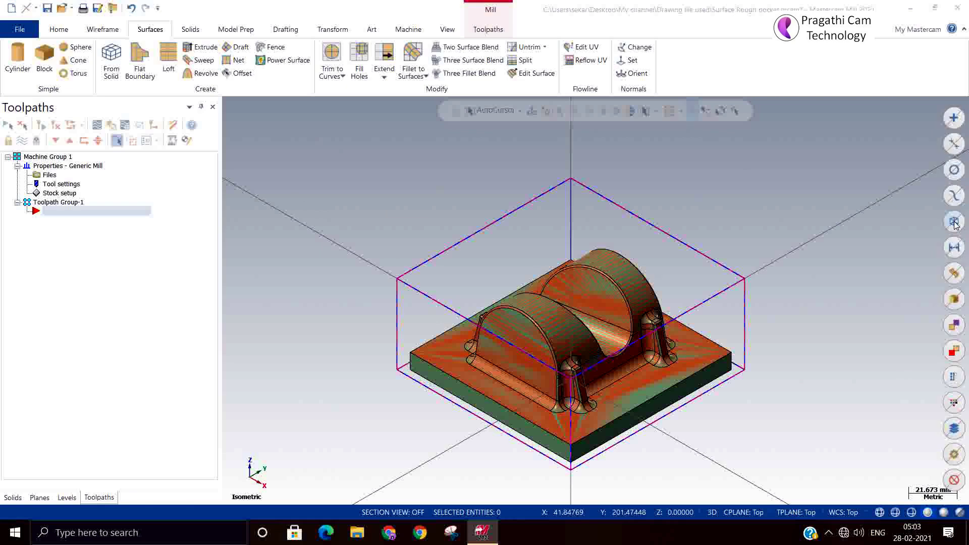
- Delete the two unwanted base side faces and restore the isometric view
{"action": "left_click", "coordinate": [954, 273]}
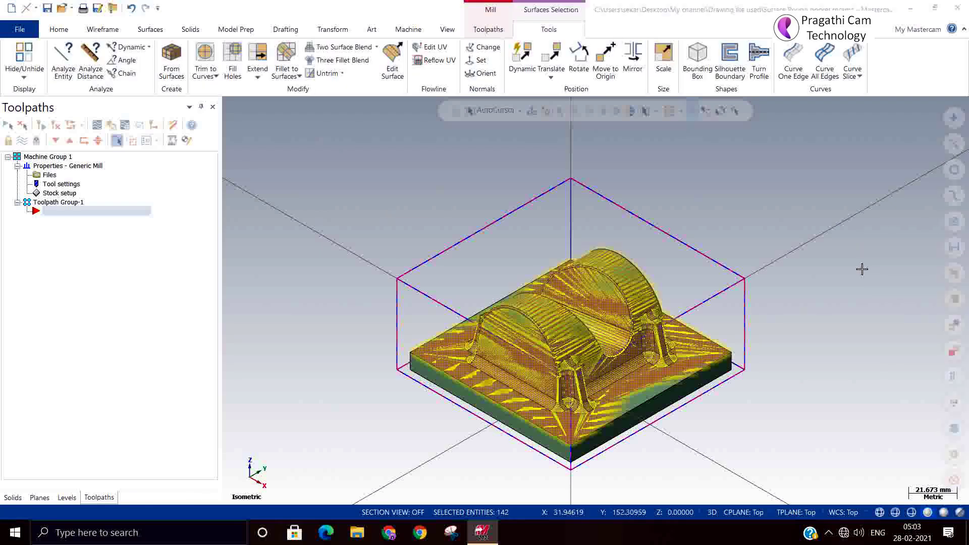
{"action": "key", "text": "Escape"}
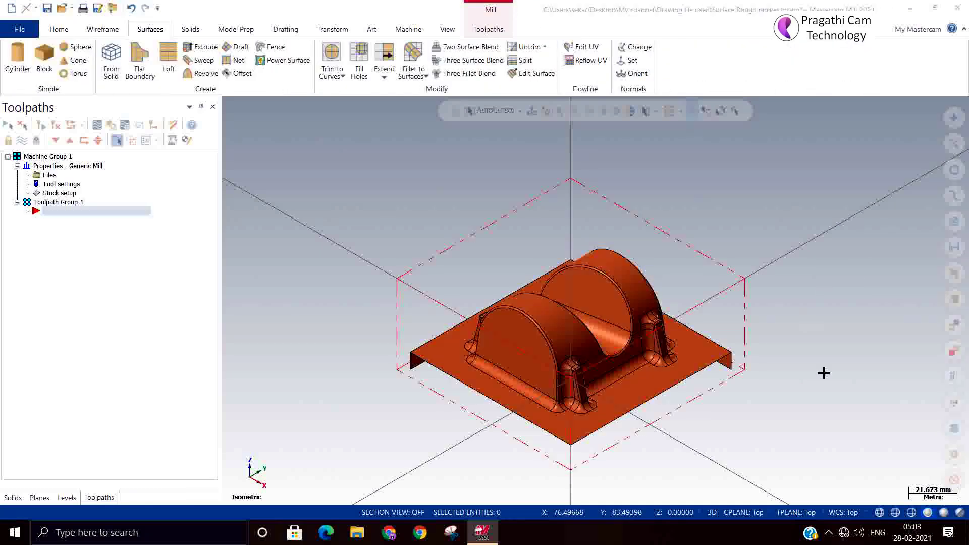
{"action": "middle_click_drag", "start_coordinate": [823, 372], "coordinate": [796, 305]}
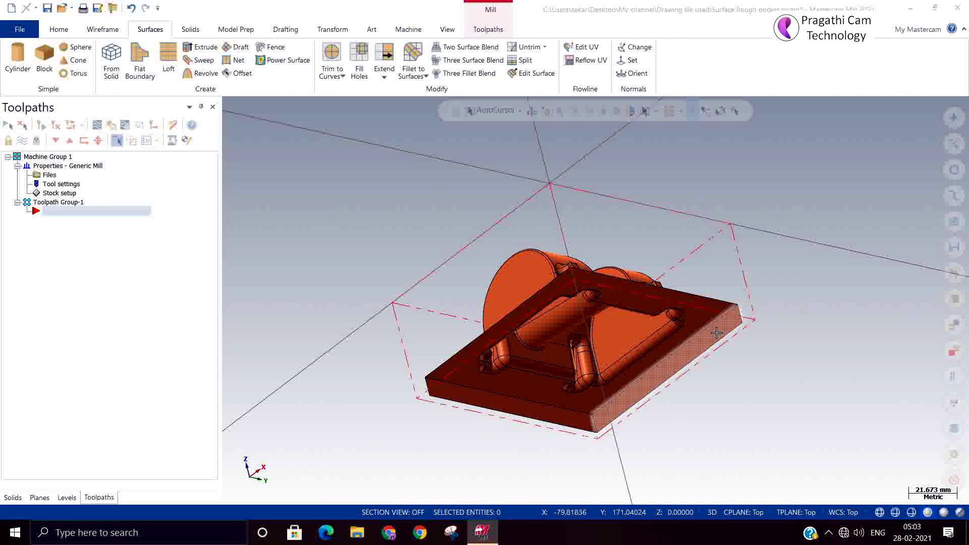
{"action": "left_click", "coordinate": [671, 371]}
{"action": "left_click", "coordinate": [565, 413]}
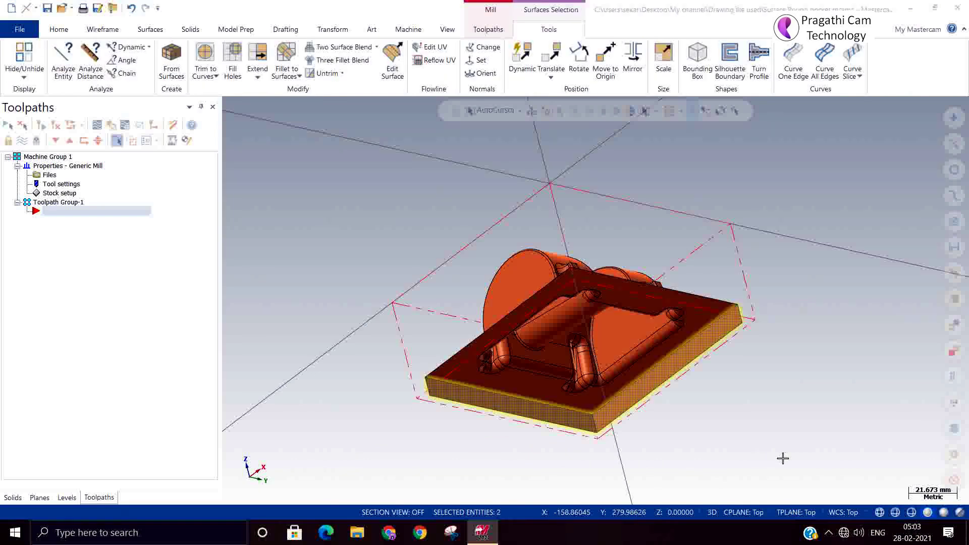
{"action": "key", "text": "Return"}
{"action": "key", "text": "alt+7"}
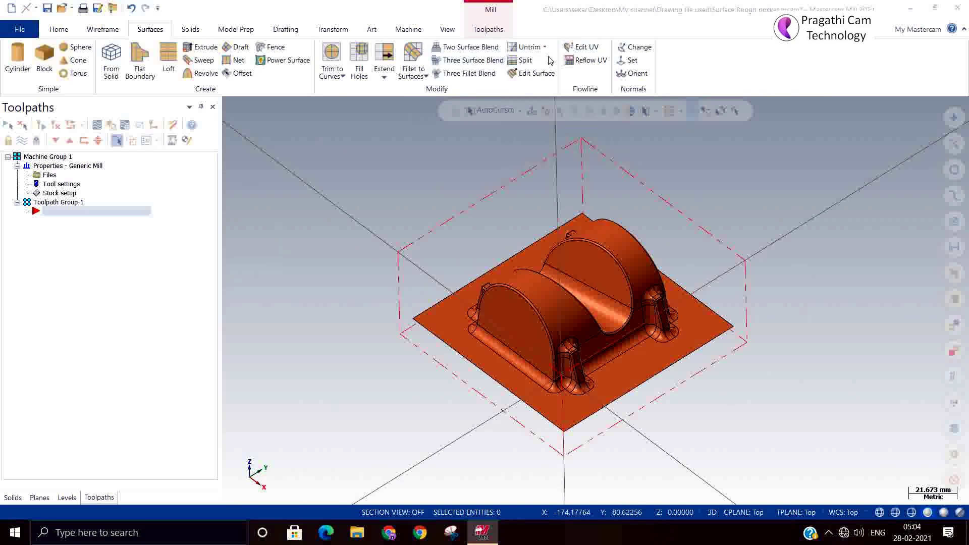
- Run Test Surface on all the model's surfaces, selected with a window
{"action": "left_click", "coordinate": [60, 32]}
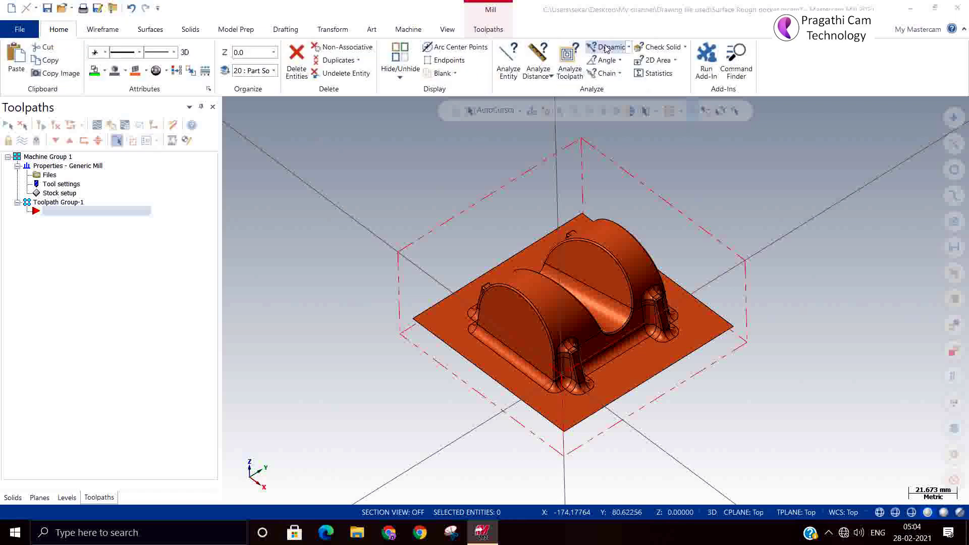
{"action": "left_click", "coordinate": [685, 47]}
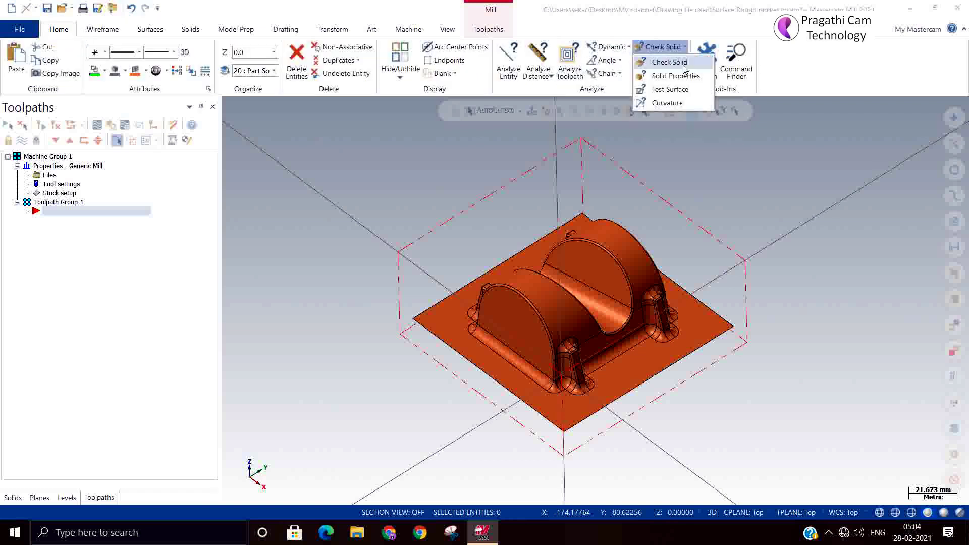
{"action": "left_click", "coordinate": [677, 94]}
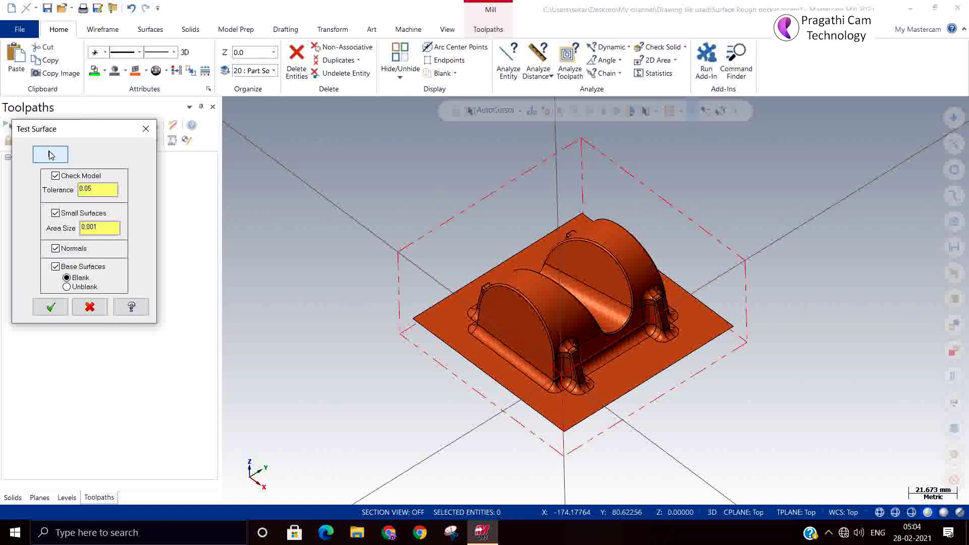
{"action": "left_click", "coordinate": [50, 154]}
{"action": "left_click_drag", "start_coordinate": [346, 151], "coordinate": [821, 444]}
{"action": "left_click", "coordinate": [551, 137]}
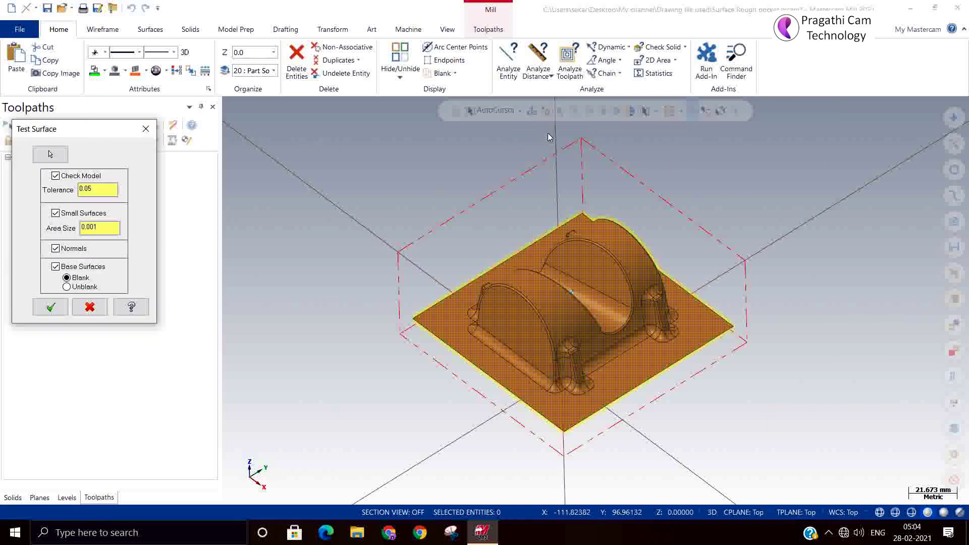
{"action": "left_click", "coordinate": [58, 308]}
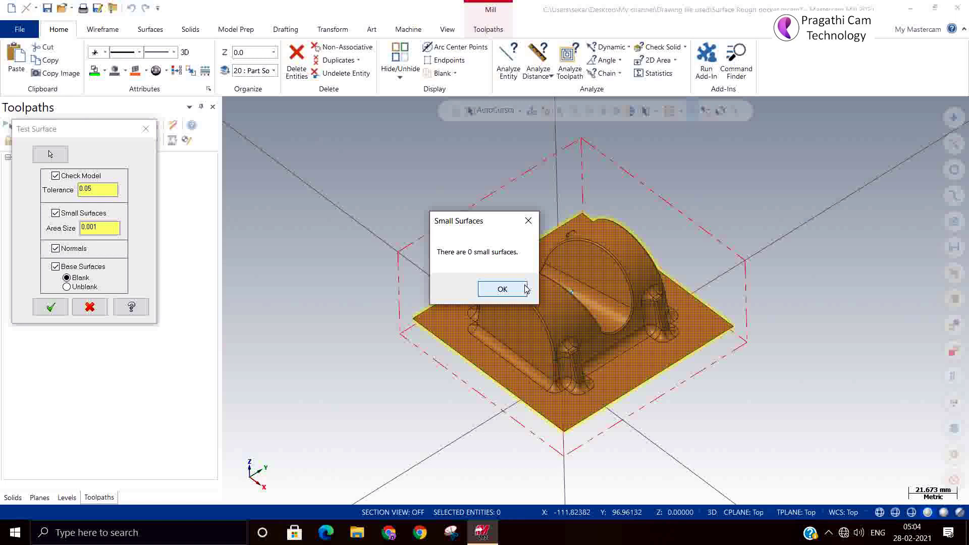
- Accept the results: 0 small surfaces, no model problems, 0 bad normals, 0 visible base surfaces
{"action": "left_click", "coordinate": [503, 292]}
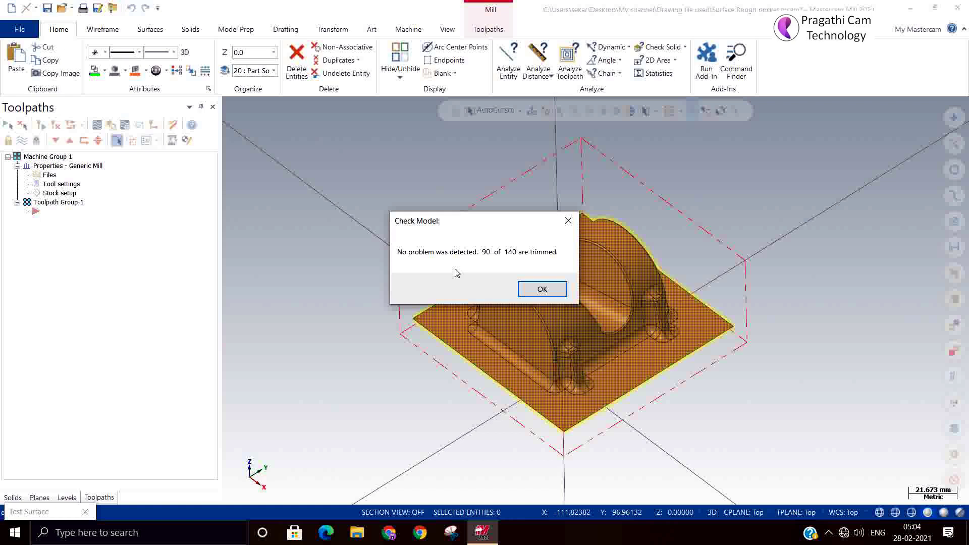
{"action": "key", "text": "Return"}
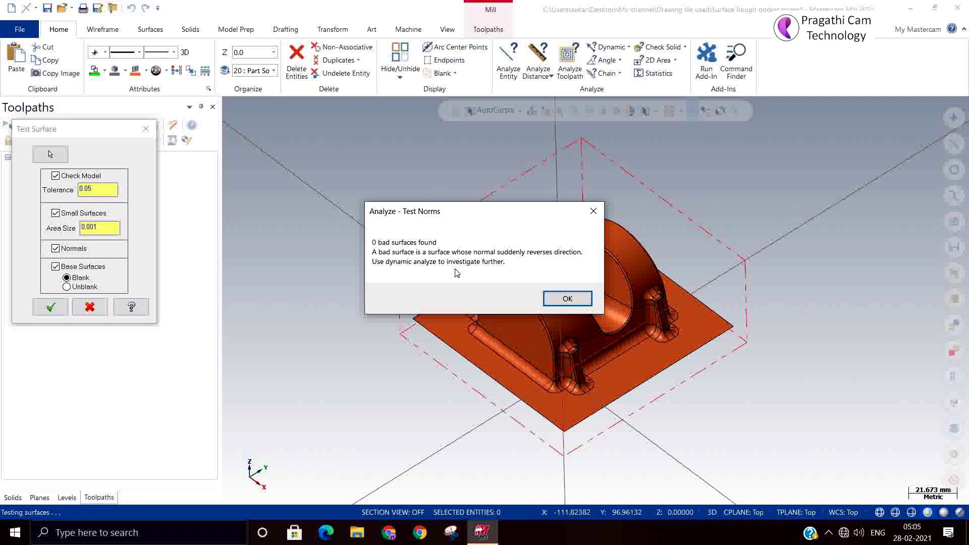
{"action": "left_click", "coordinate": [560, 302]}
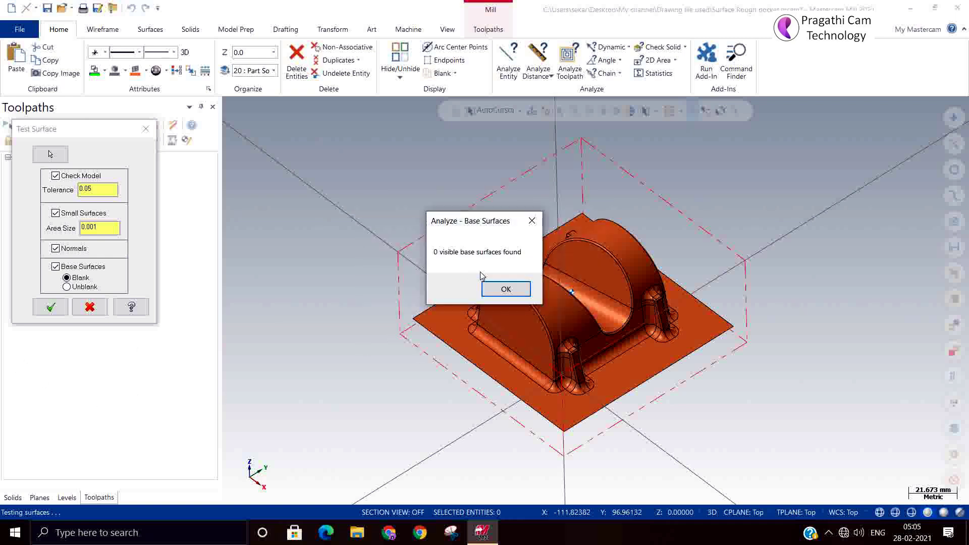
{"action": "left_click", "coordinate": [503, 288]}
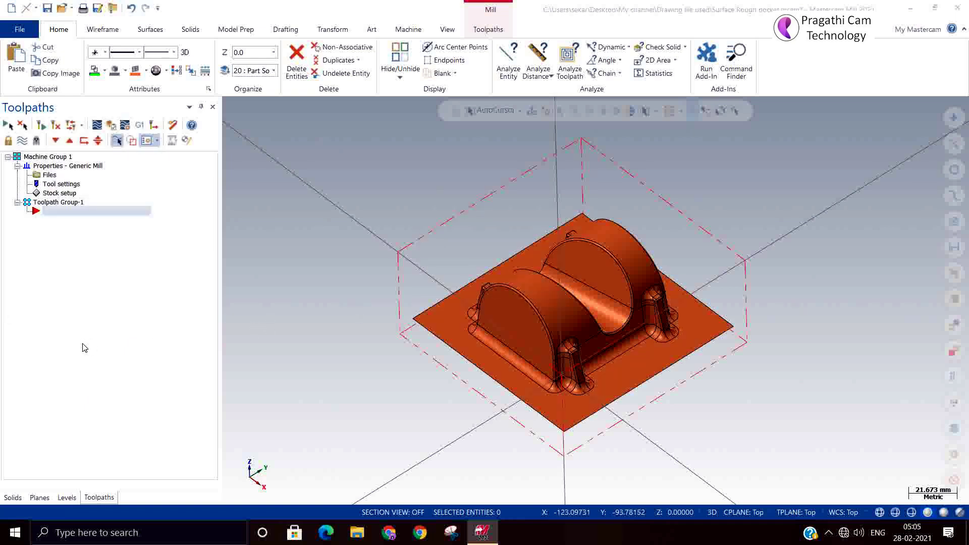